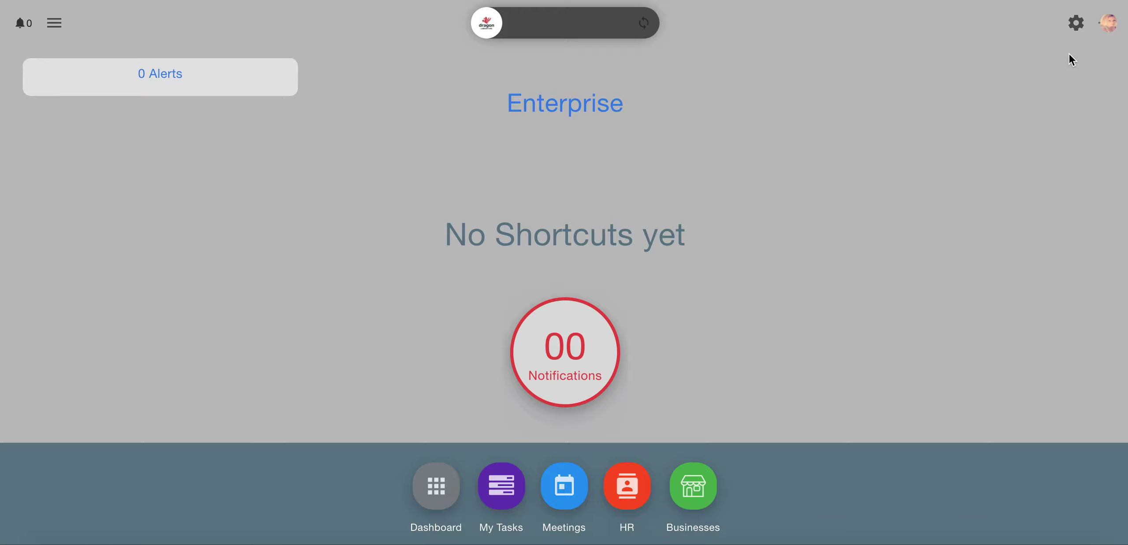
Step: Go to HR Settings and show the Forms tab listing the five form templates
left_click(1076, 23)
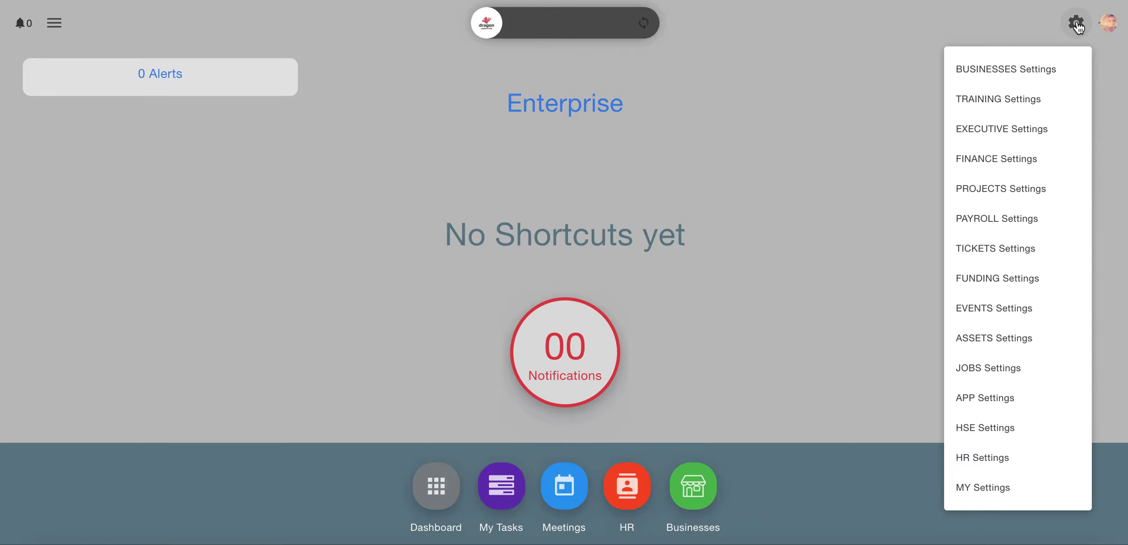
left_click(979, 460)
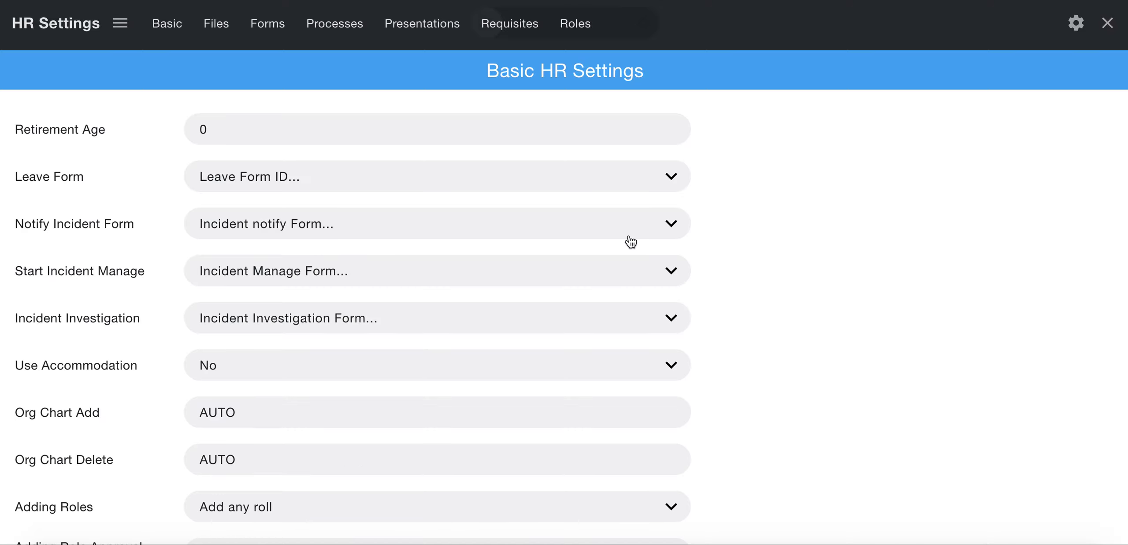
left_click(264, 25)
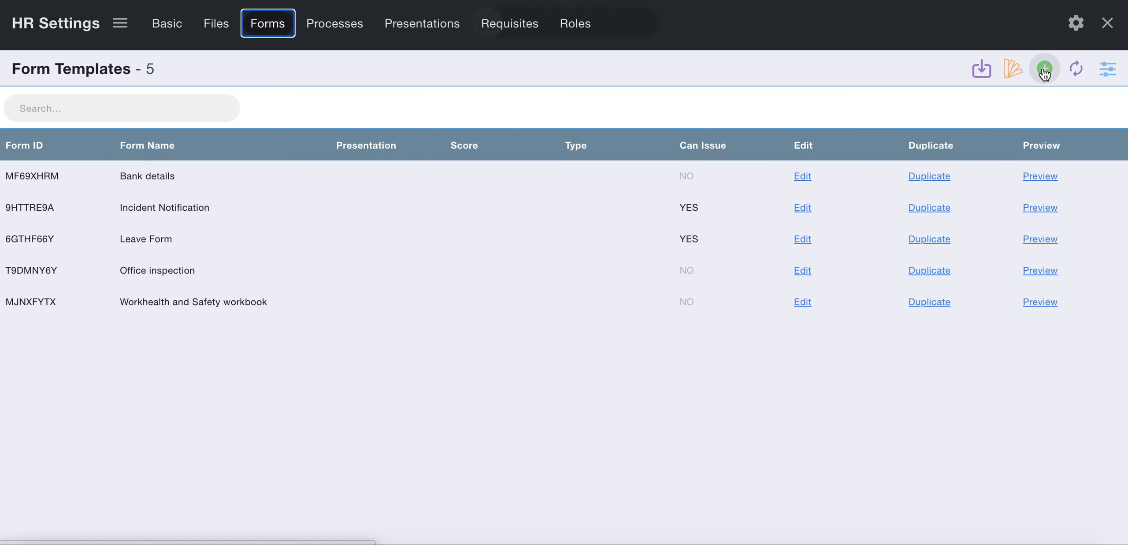
Step: Add a new form template and enter 'Onboarding Form' as its name
left_click(1045, 70)
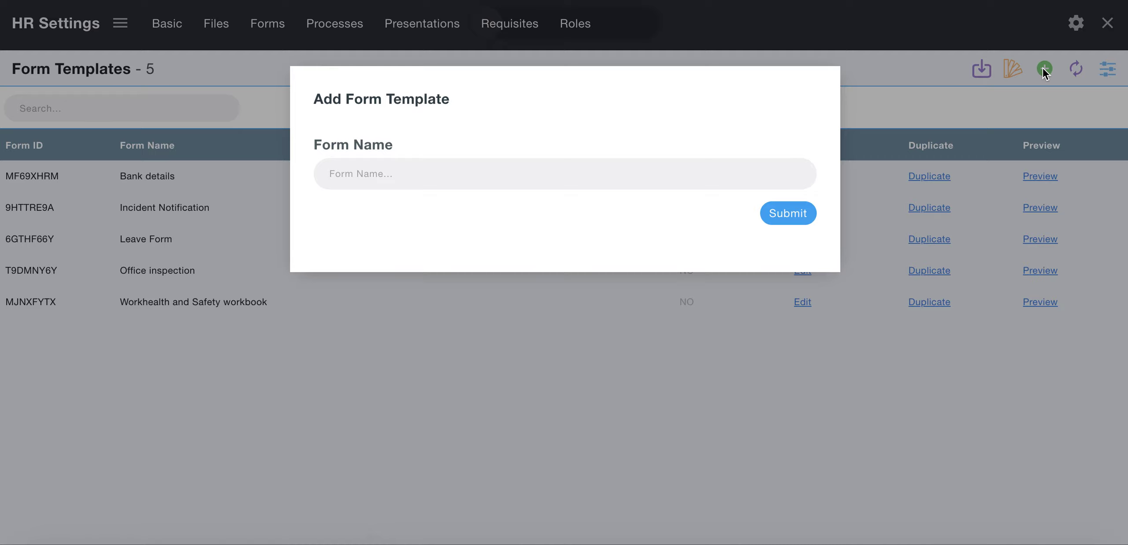
left_click(371, 174)
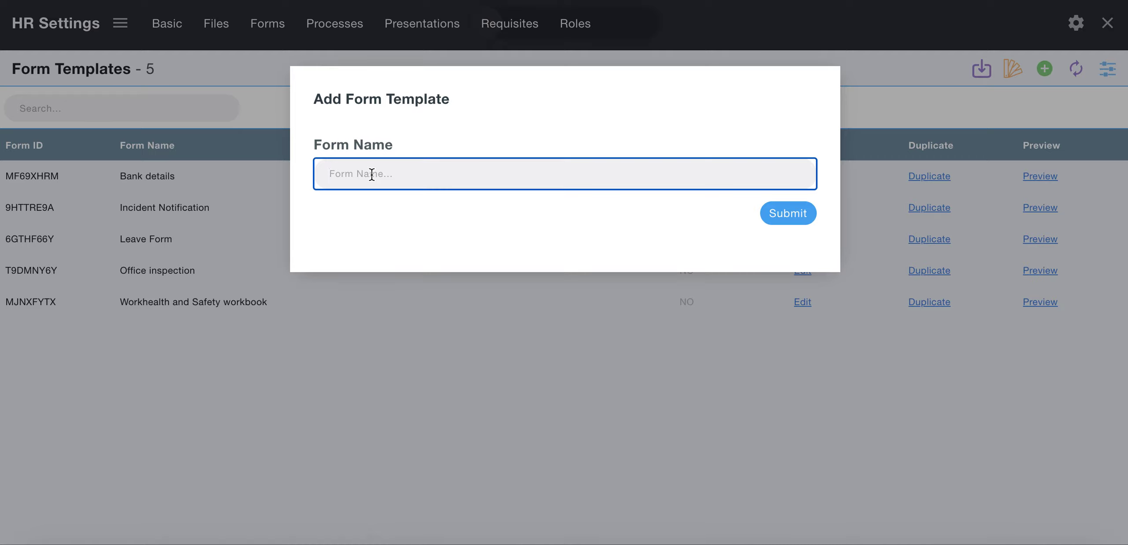
type("Onbaording Form")
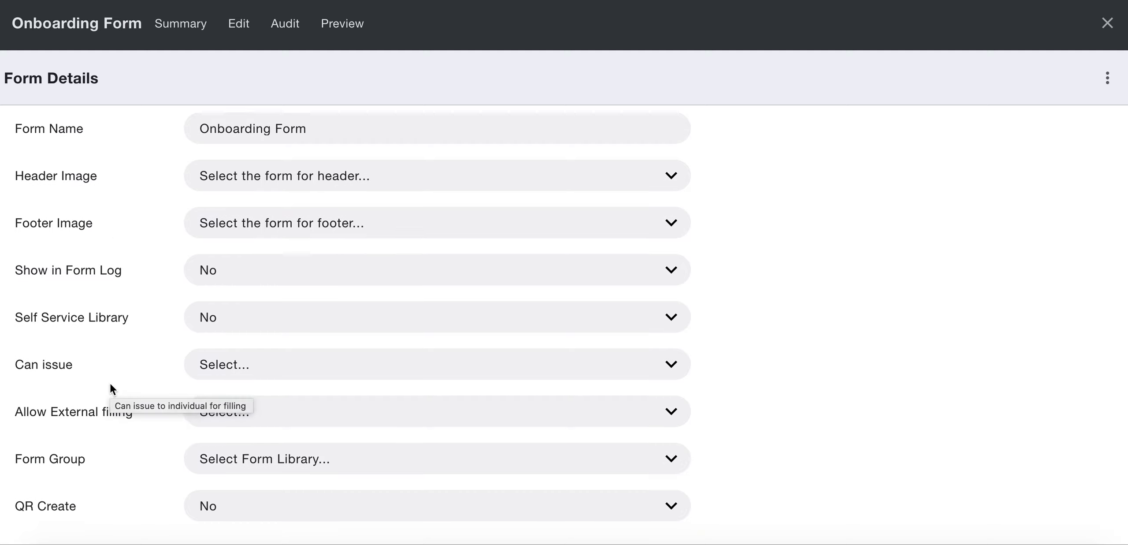
scroll(111, 384, "down", 2)
scroll(111, 387, "up", 1)
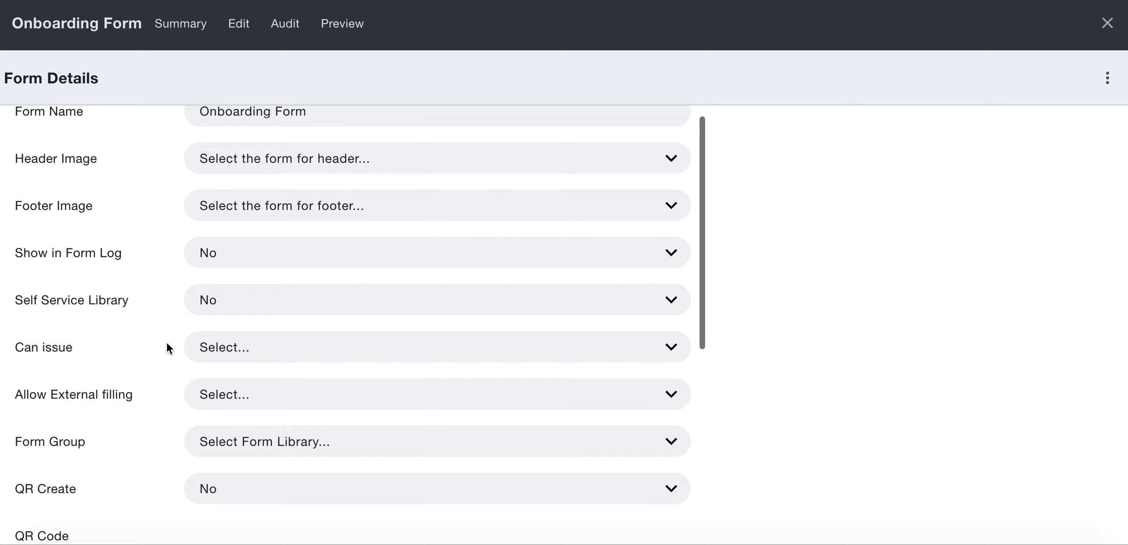
scroll(166, 342, "up", 1)
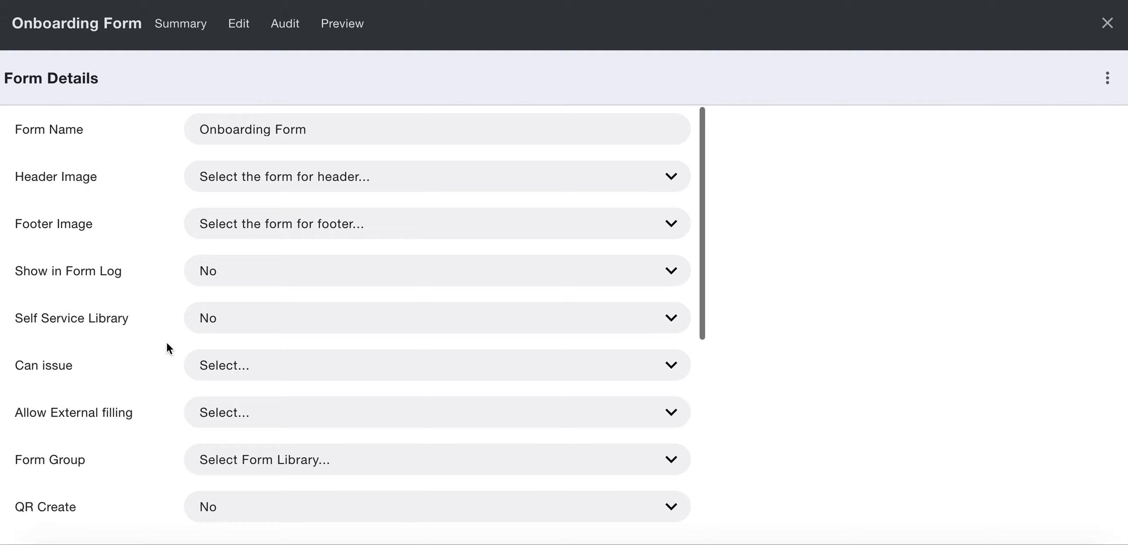
Step: In the form's questions, add a new question named Heading
left_click(240, 26)
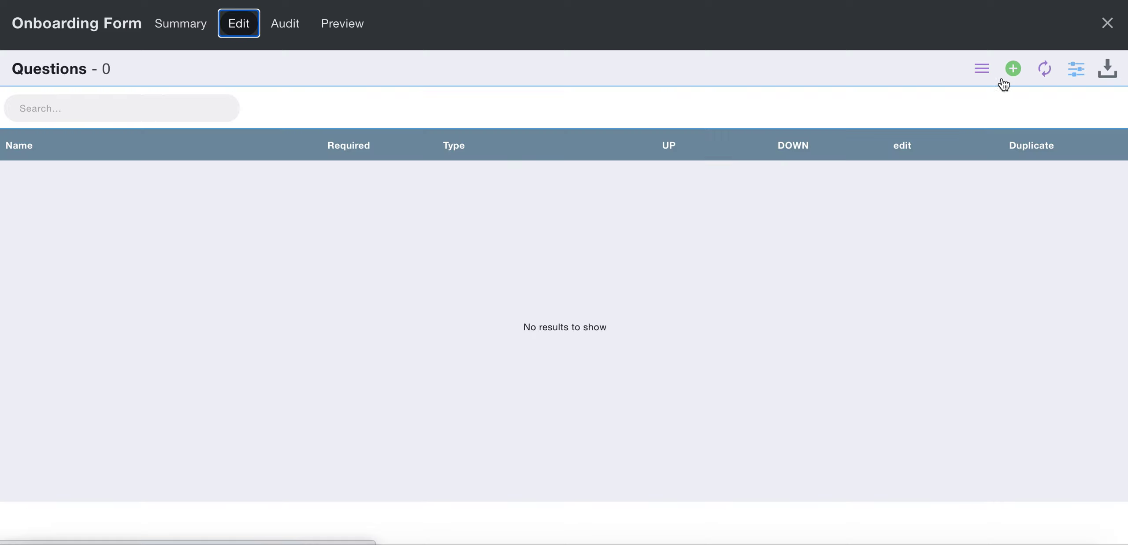
left_click(1013, 69)
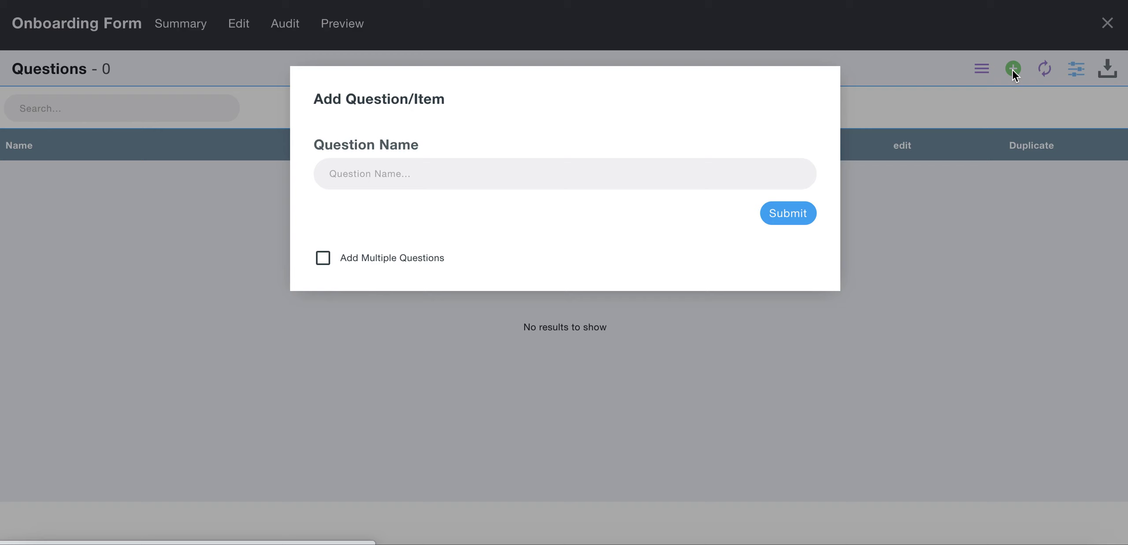
left_click(348, 173)
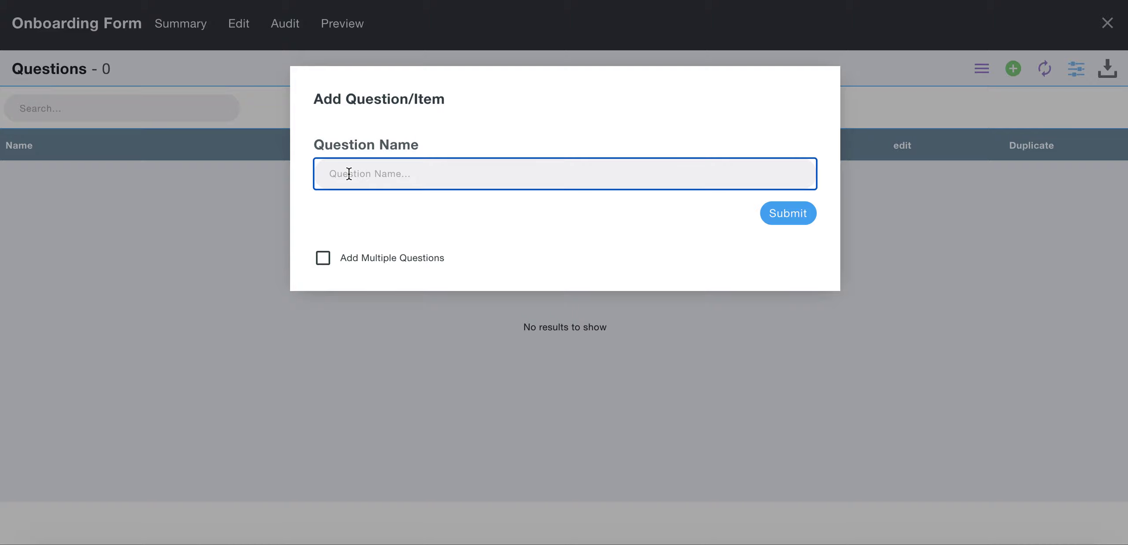
type("Heading")
left_click(786, 214)
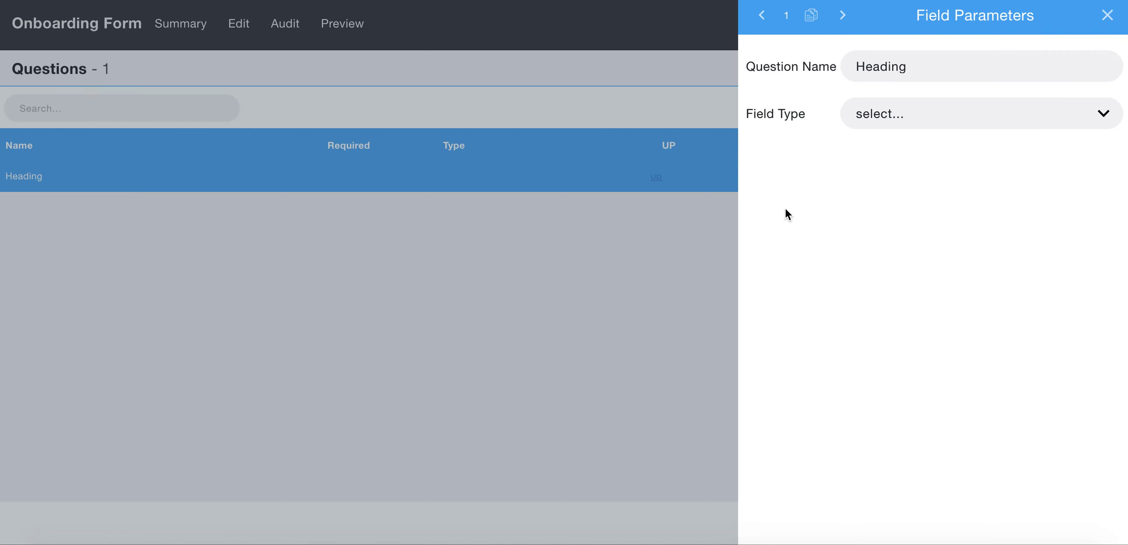
Step: Make the question a Heading field with the text 'Onboarding Form'
left_click(881, 115)
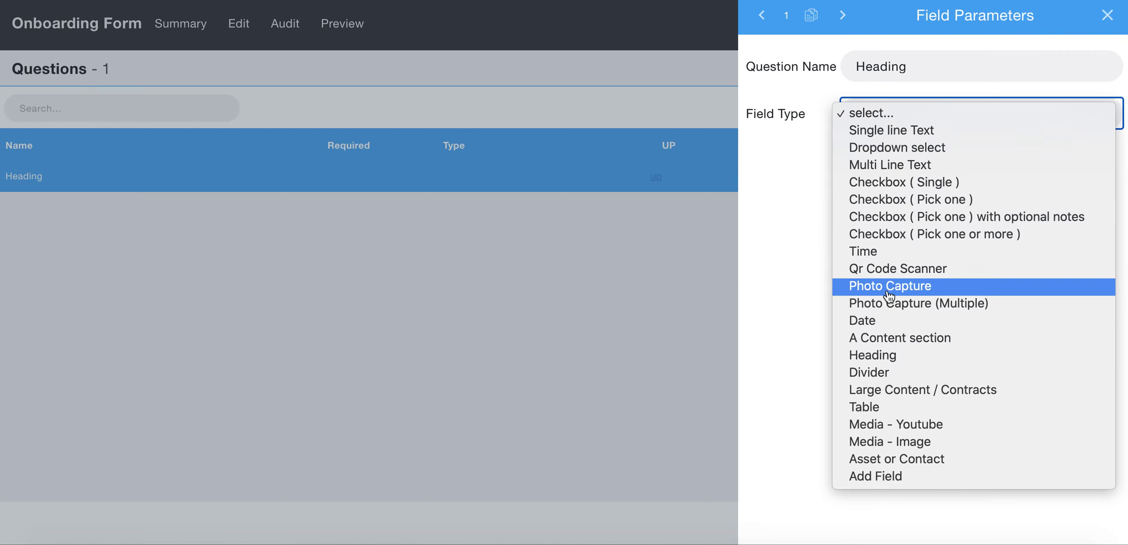
left_click(875, 359)
left_click(1092, 114)
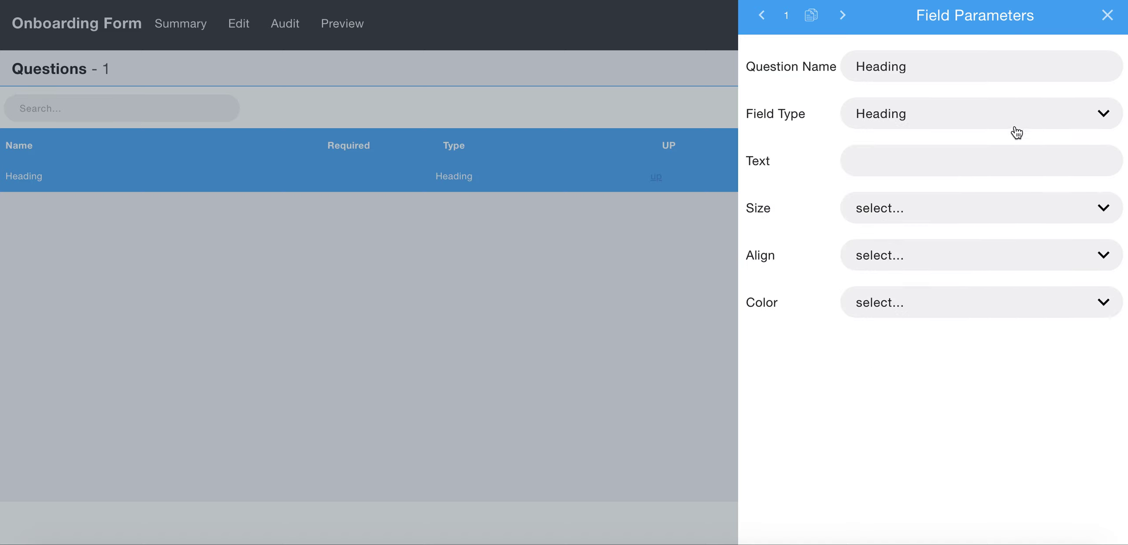
left_click(869, 162)
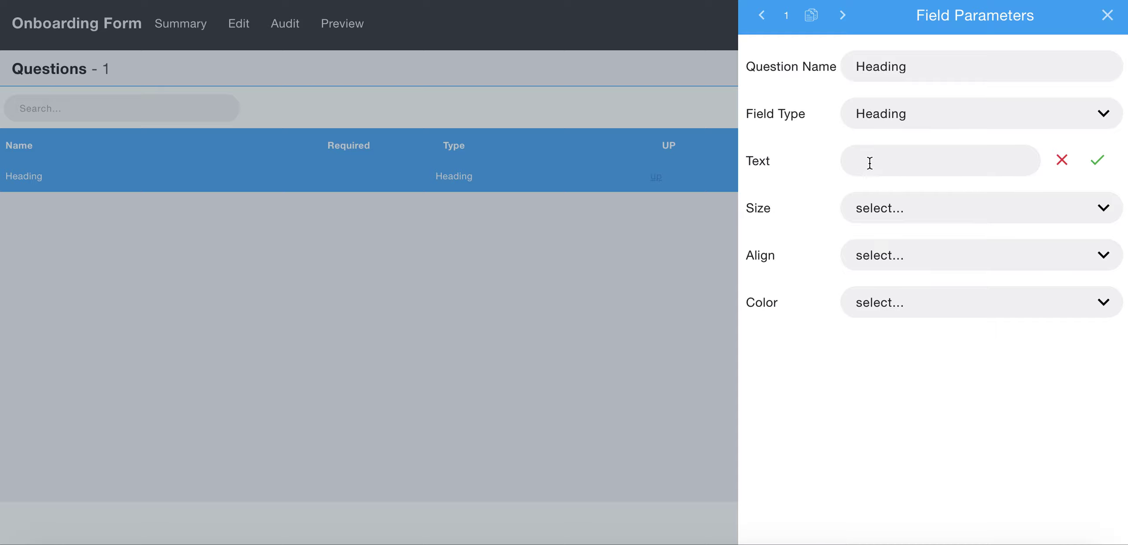
type("Onboarding Form")
left_click(1098, 162)
Step: Style the heading as Header 3.0, centre-aligned and blue
left_click(895, 213)
scroll(863, 370, "down", 3)
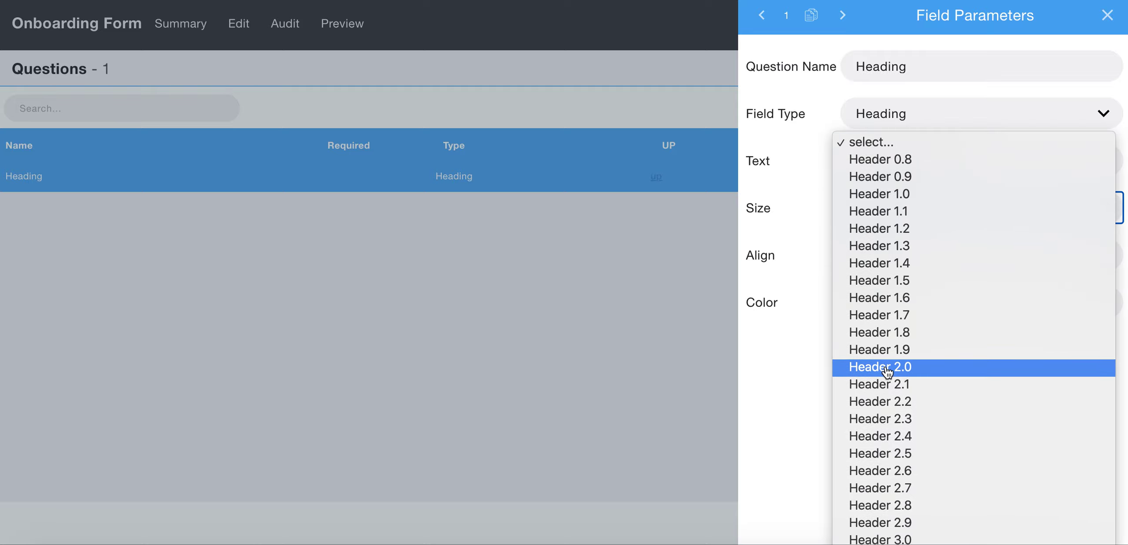
left_click(881, 539)
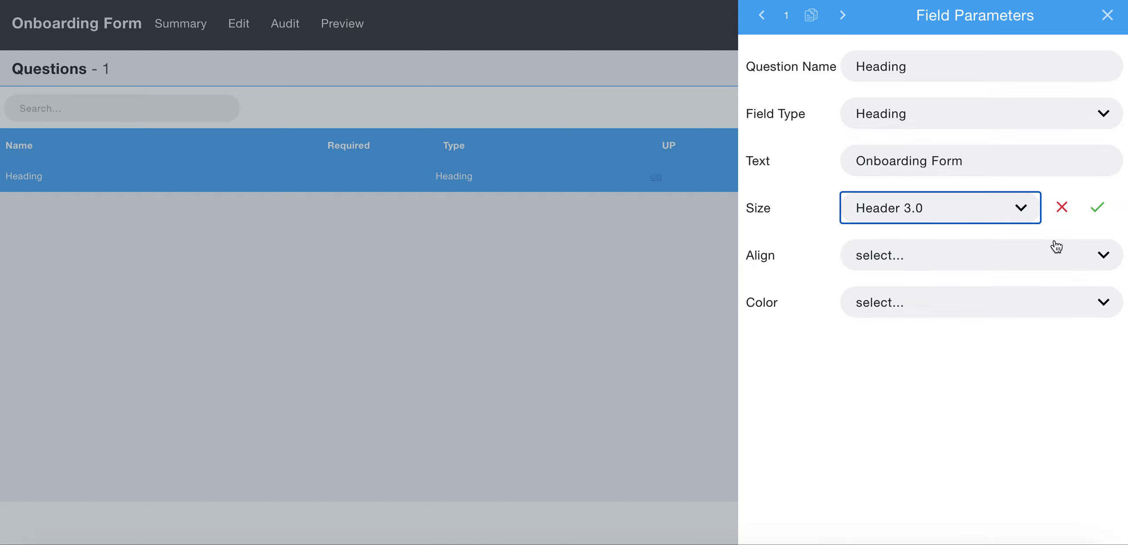
left_click(1097, 207)
left_click(887, 256)
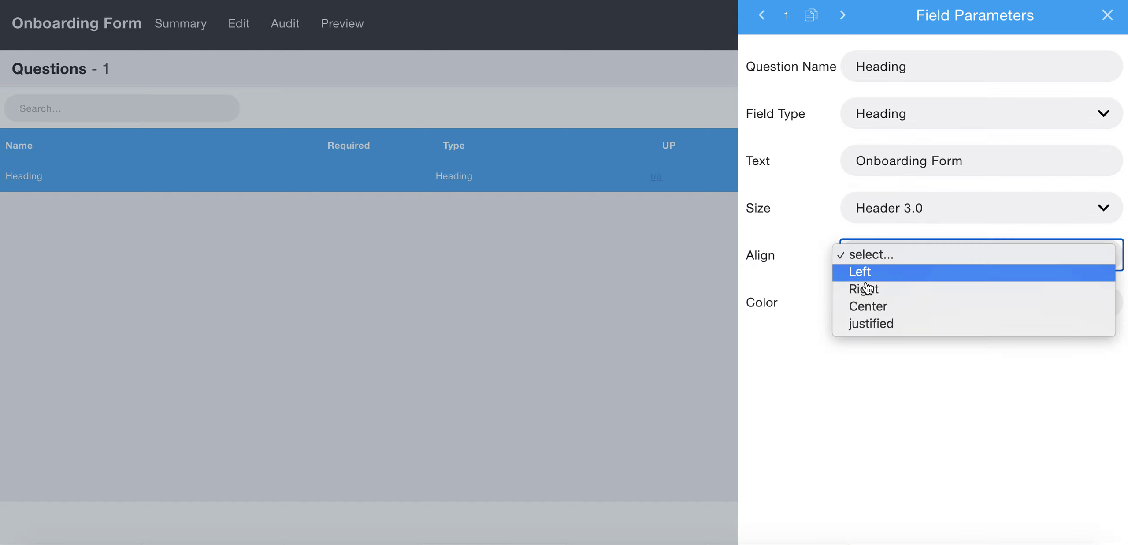
left_click(868, 307)
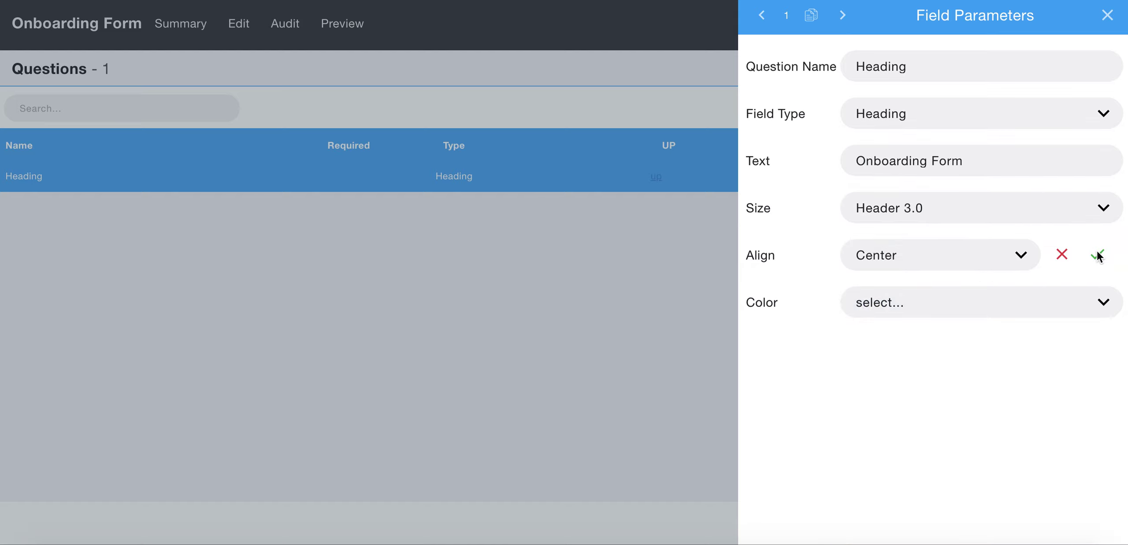
left_click(1097, 256)
left_click(867, 303)
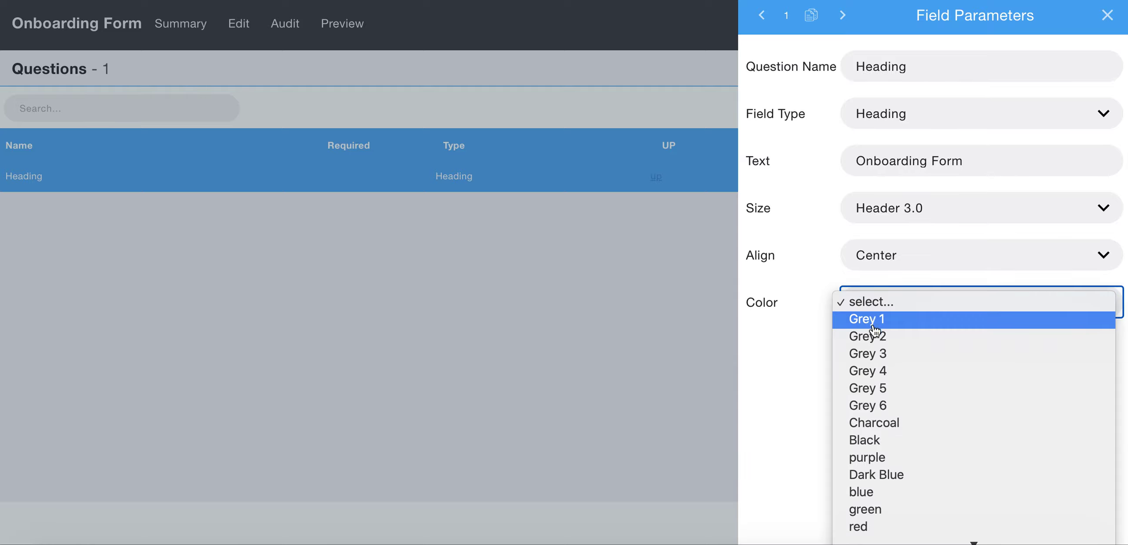
key("Escape")
left_click(1095, 302)
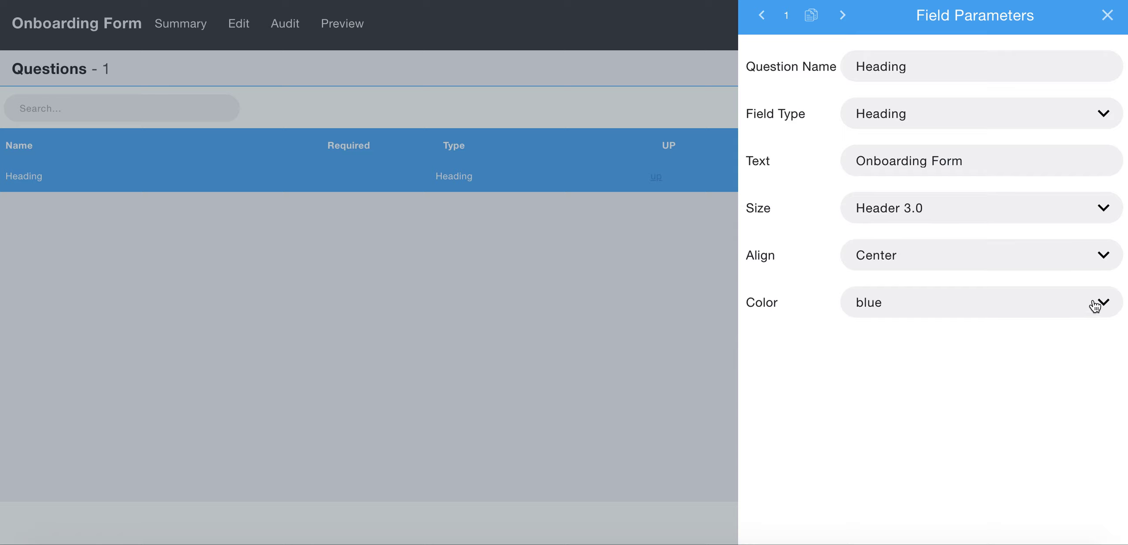
left_click(1106, 16)
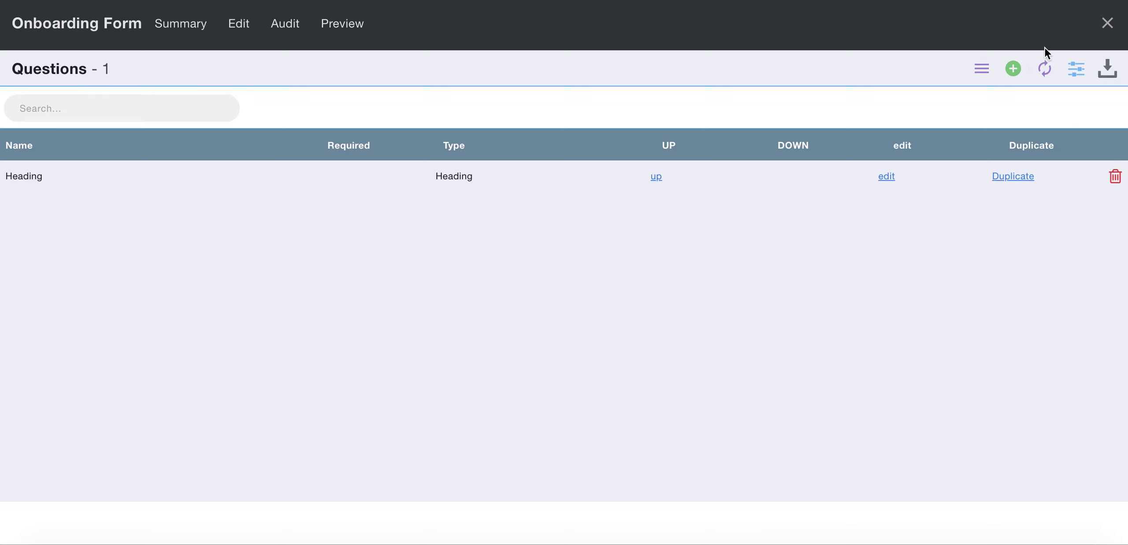
Step: Add the questions Shirt Size, Shoe Size and Driver Behaviour
left_click(1013, 68)
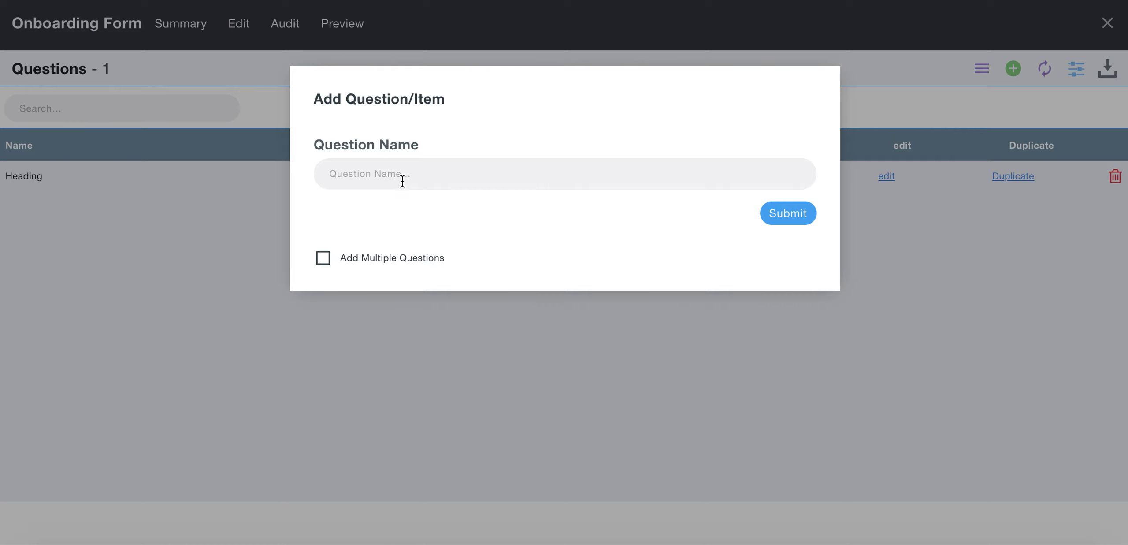
left_click(400, 173)
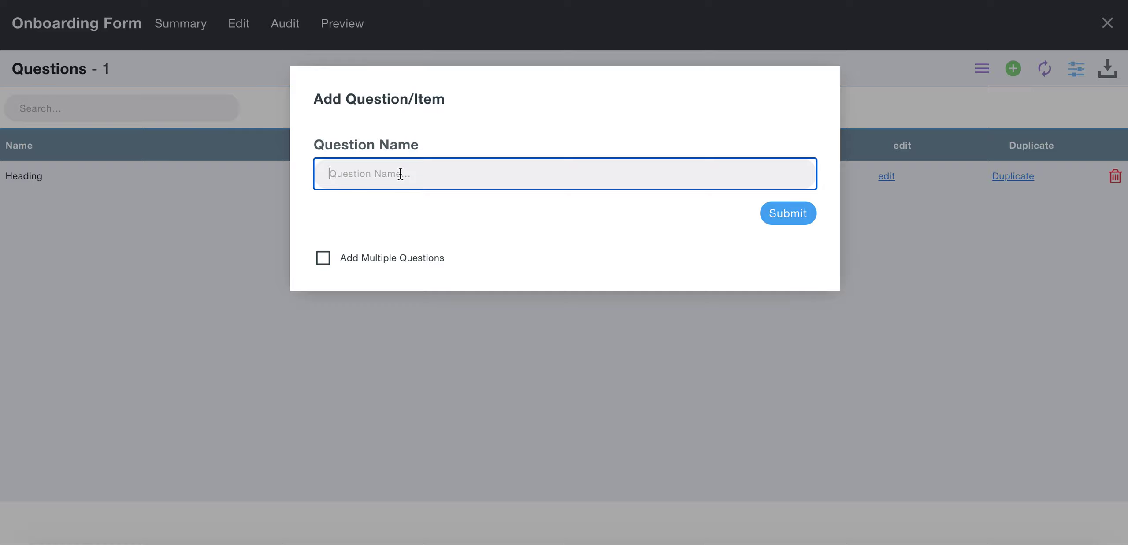
type("Shirt Size")
left_click(322, 260)
left_click(796, 215)
left_click(348, 173)
type("Shoe Size")
left_click(787, 214)
left_click(385, 175)
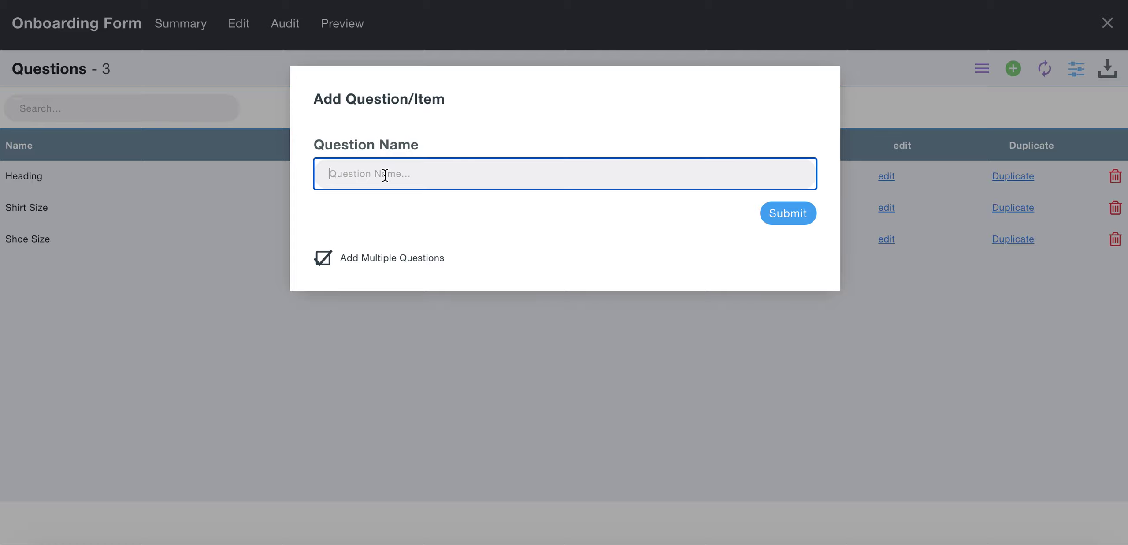
type("Driver Behaviour")
left_click(782, 217)
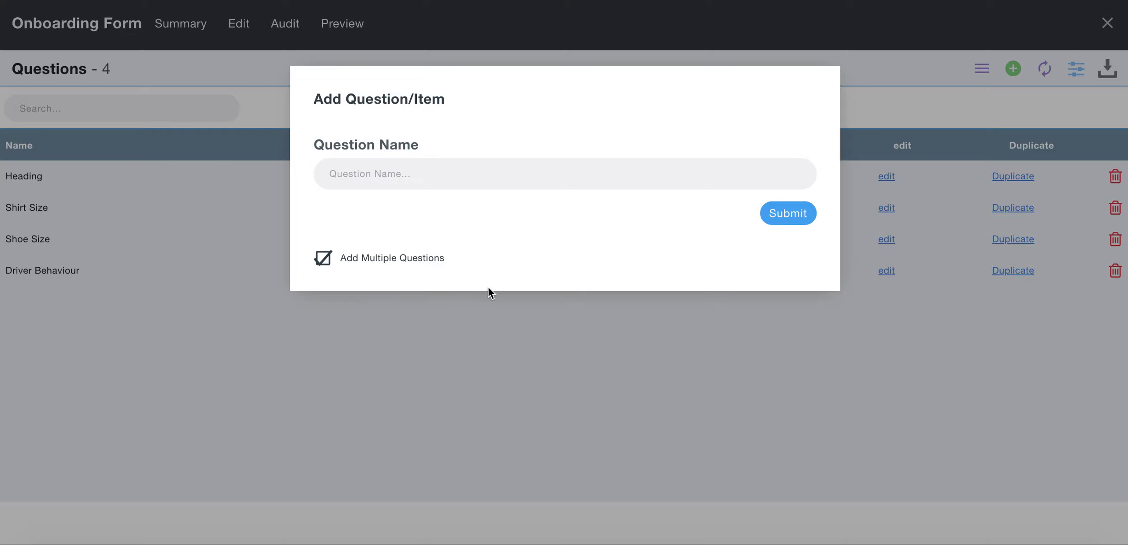
Step: Add an Acknowledgment question, correcting the misspelt name first
left_click(313, 180)
type("Acknowed")
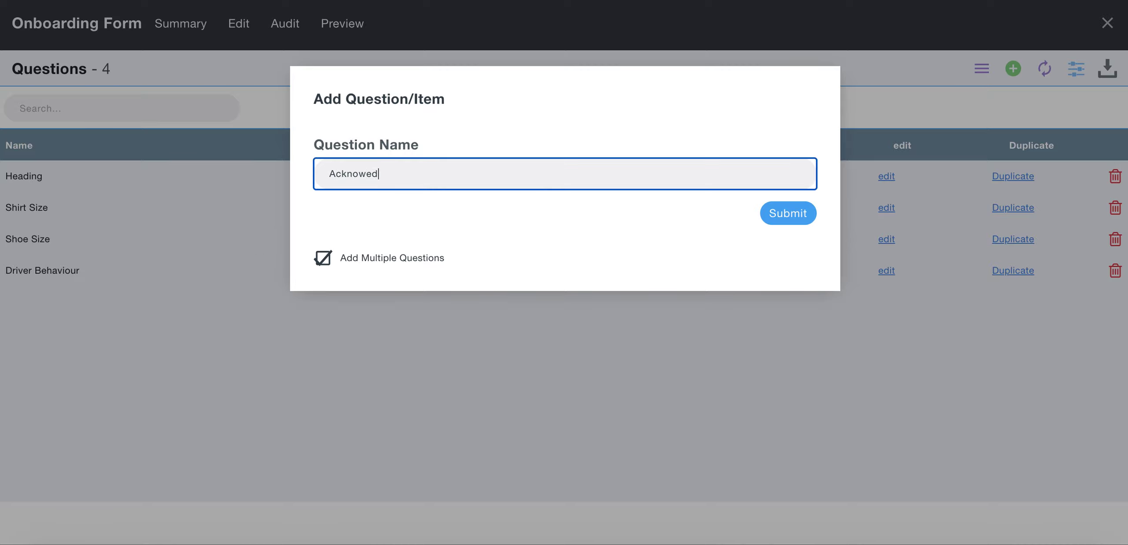
type("gement")
left_click(372, 173)
key("BackSpace")
key("End")
key("BackSpace")
key("BackSpace")
key("BackSpace")
key("BackSpace")
key("BackSpace")
key("BackSpace")
key("BackSpace")
type("ledgment")
left_click(789, 214)
Step: Add the Signature and Date questions to finish the list
left_click(387, 171)
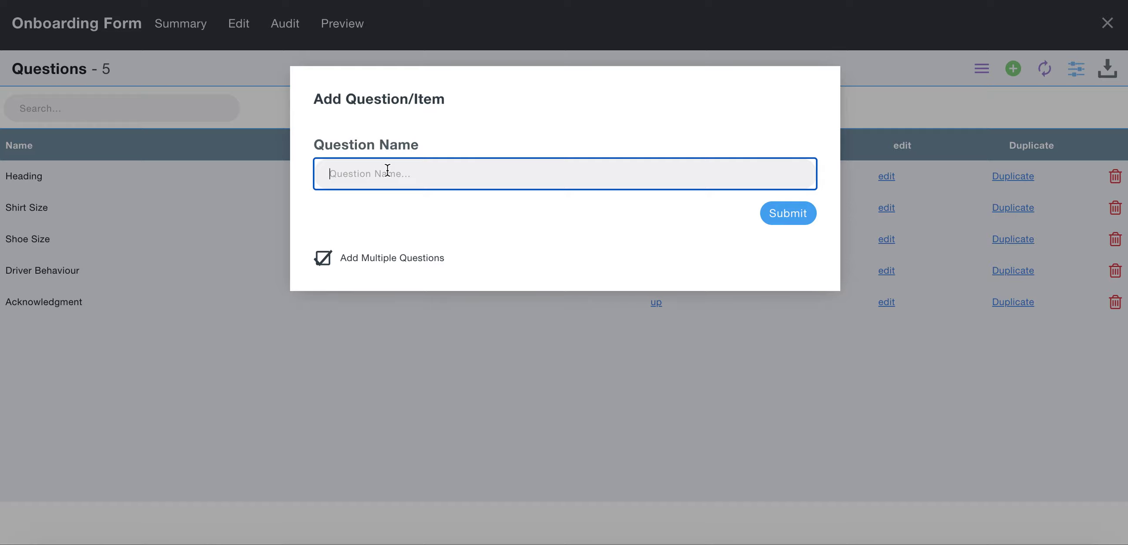
type("Signature")
left_click(787, 212)
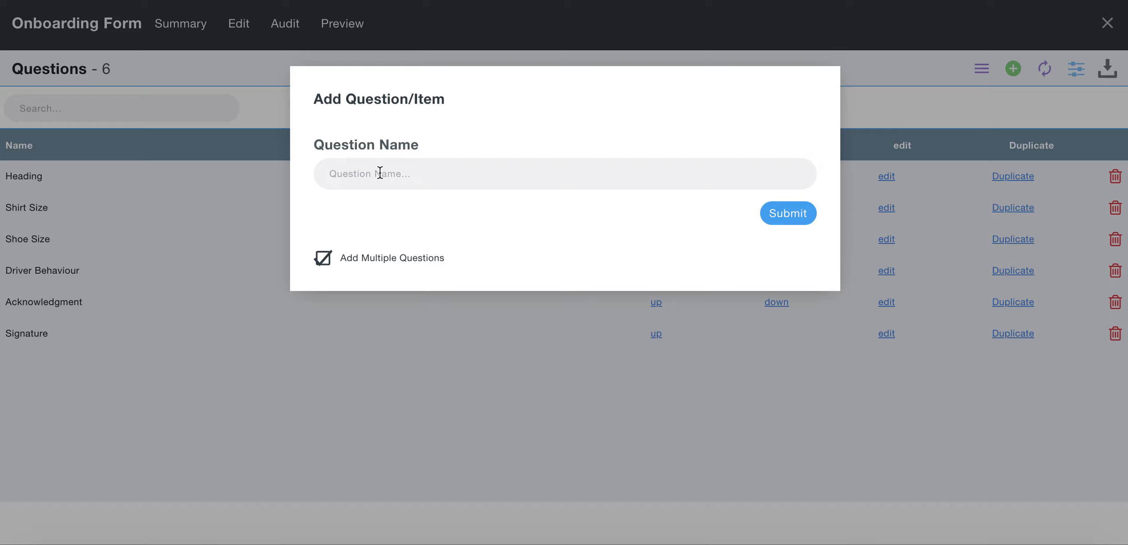
left_click(378, 173)
type("Date")
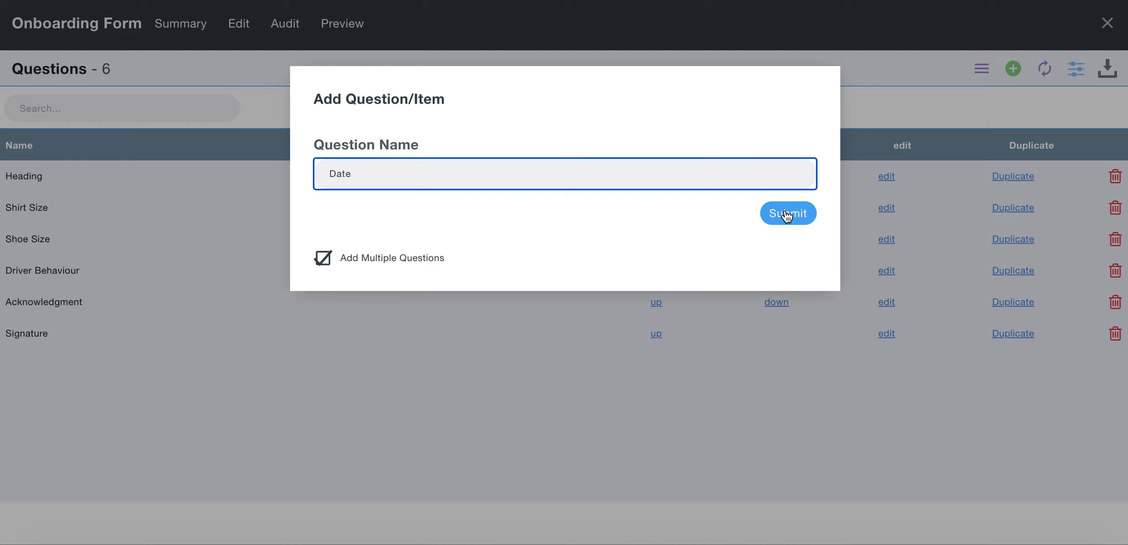
left_click(785, 213)
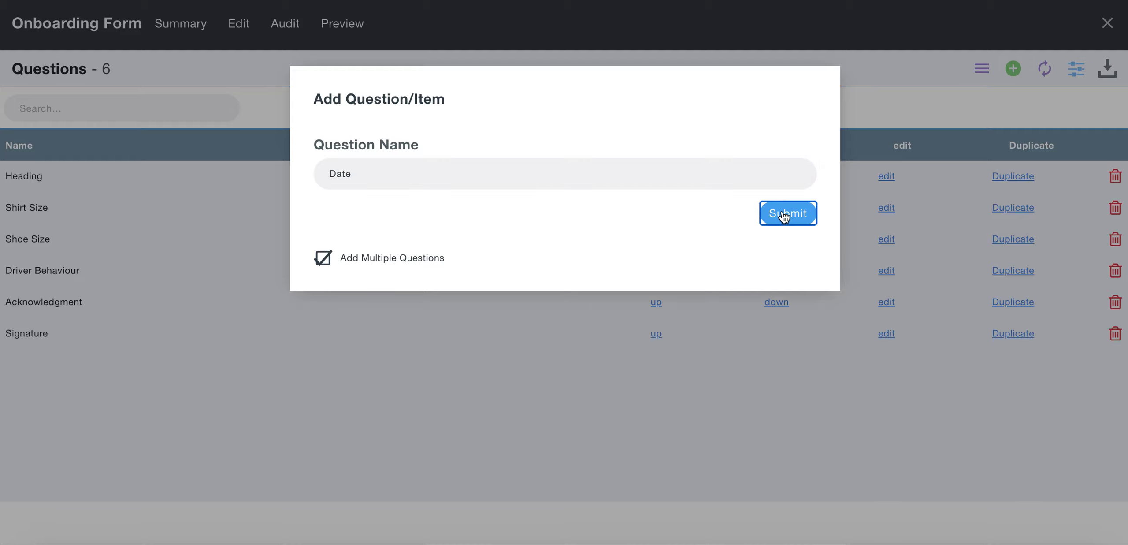
left_click(426, 403)
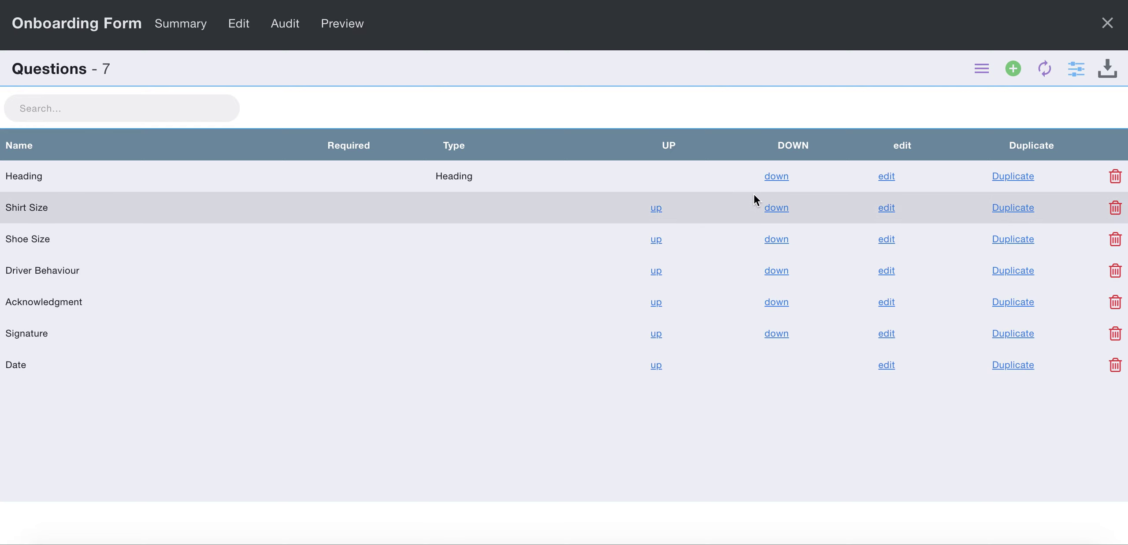
Step: Make Shirt Size a required Checkbox (Pick one) field explained as 'Choose your shirt size'
left_click(885, 208)
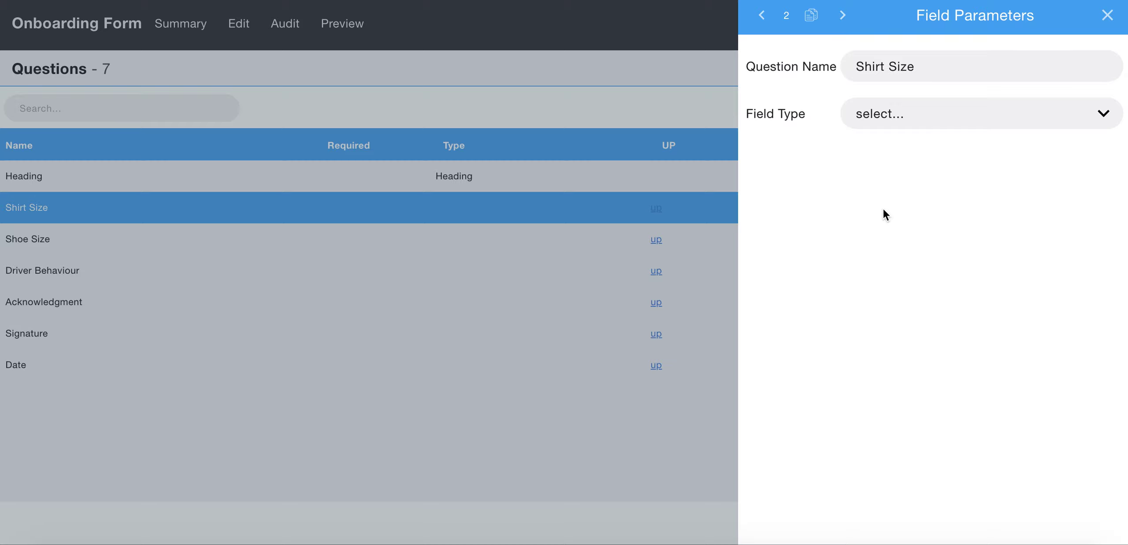
left_click(874, 119)
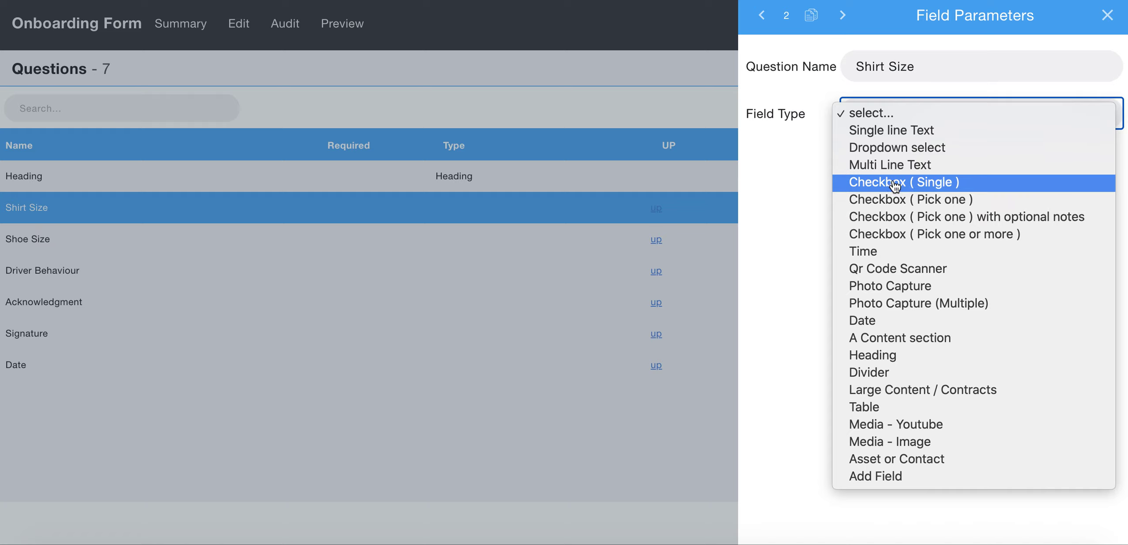
left_click(918, 205)
left_click(1099, 114)
left_click(798, 200)
type("Choose your shirt si")
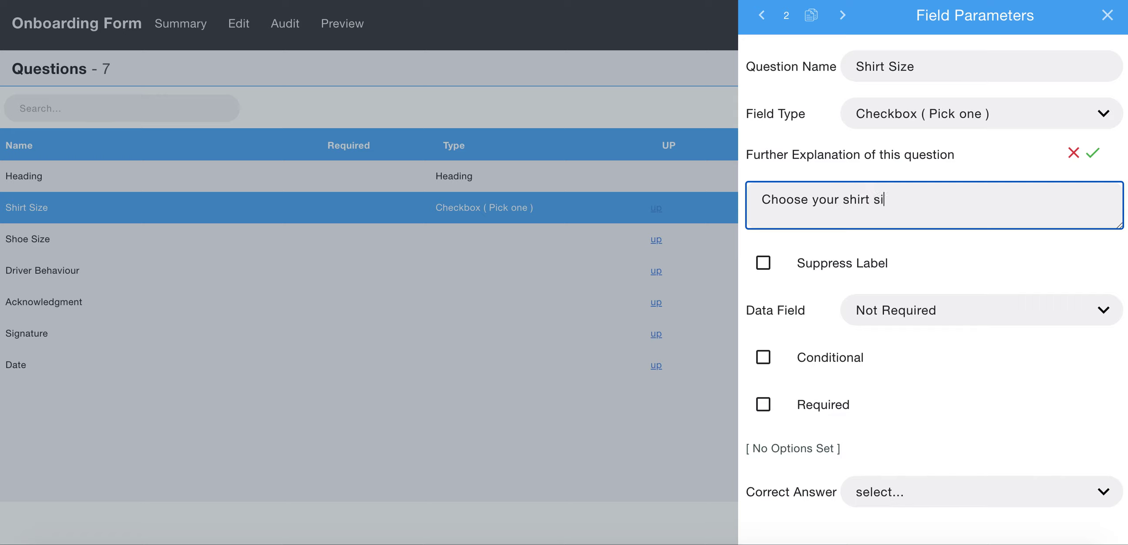
type("e")
left_click(1091, 157)
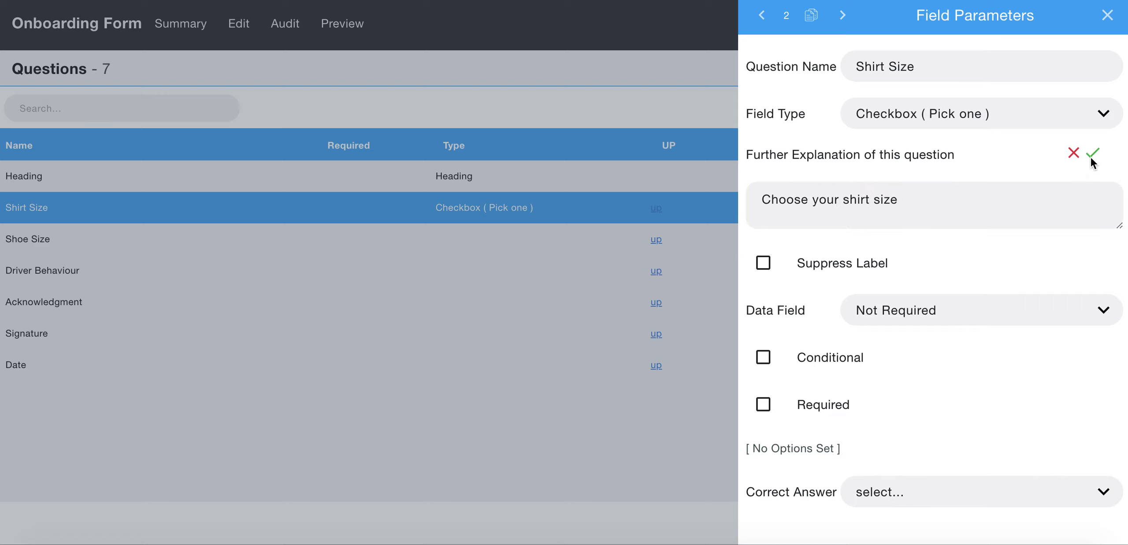
left_click(763, 404)
Step: Give Shirt Size the answer options S, M, L, XL and XXL and save
left_click(807, 448)
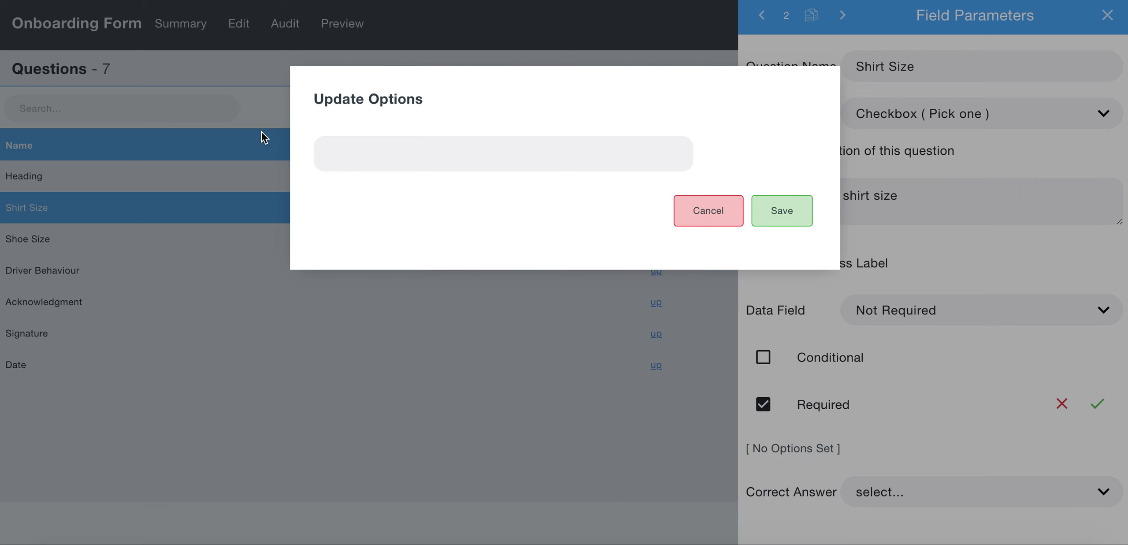
left_click(334, 151)
type("S")
key("Return")
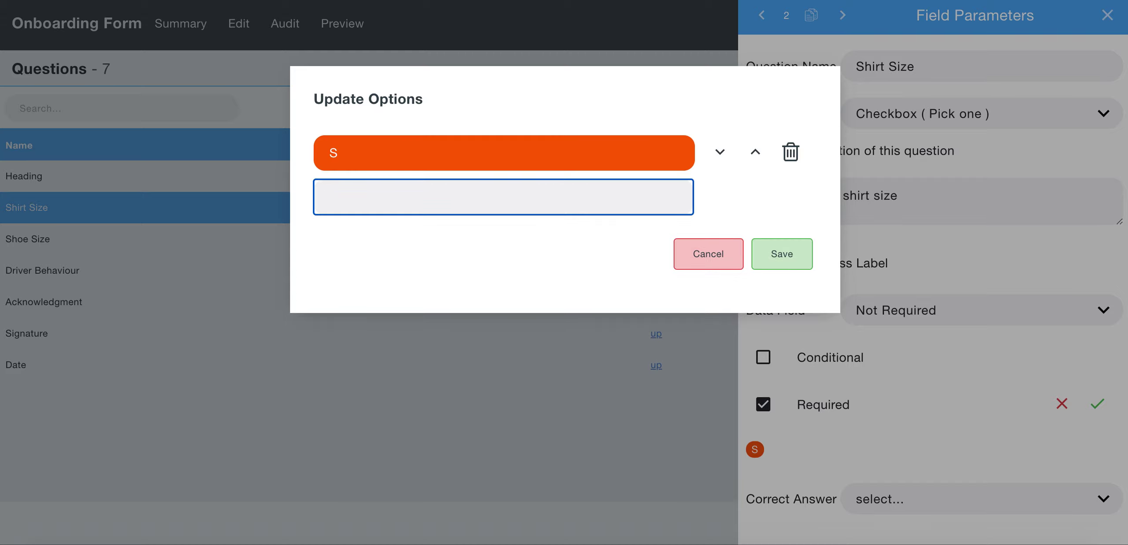
type("M")
key("Return")
type("L")
key("Return")
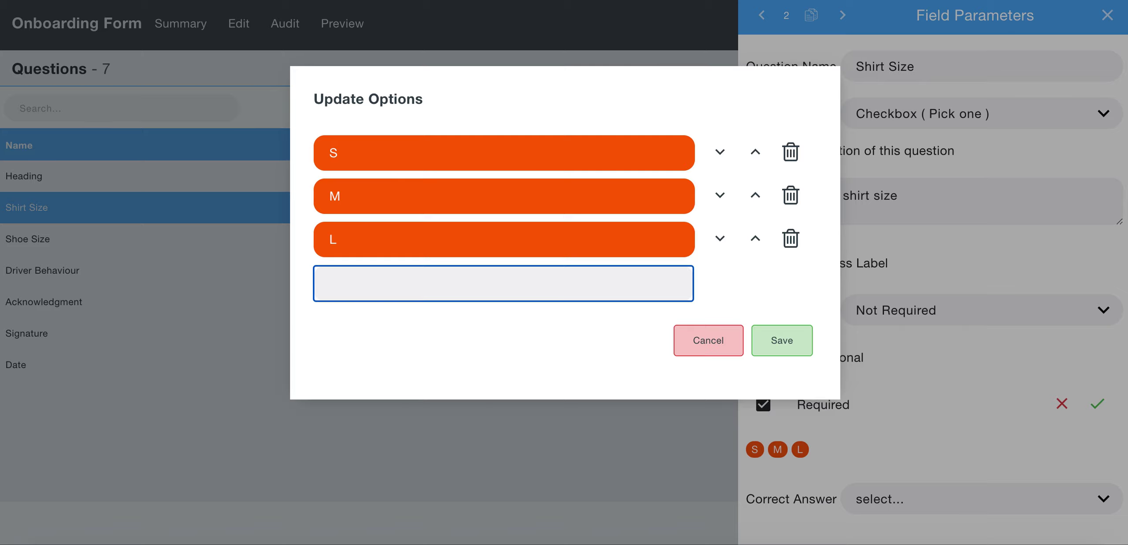
type("XL")
key("Return")
type("XXL")
key("Return")
left_click(778, 424)
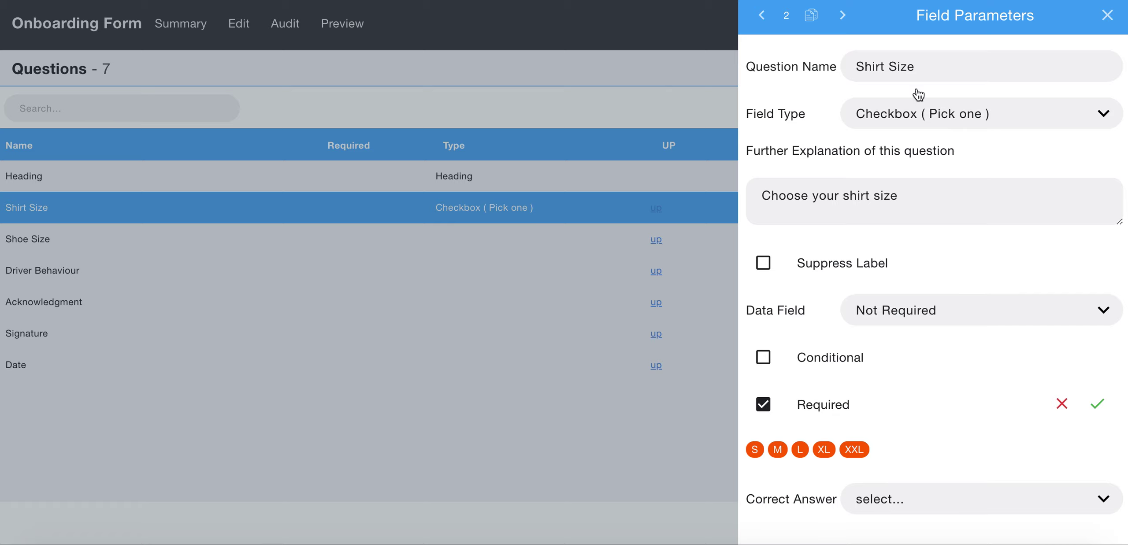
Step: Make Shoe Size a required Dropdown select field
left_click(843, 18)
left_click(885, 118)
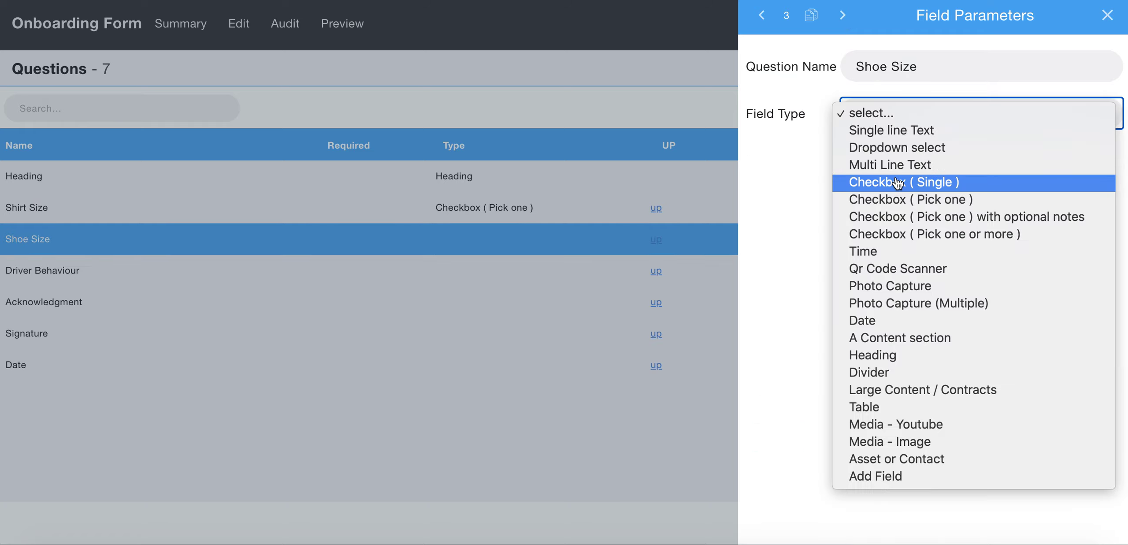
left_click(904, 150)
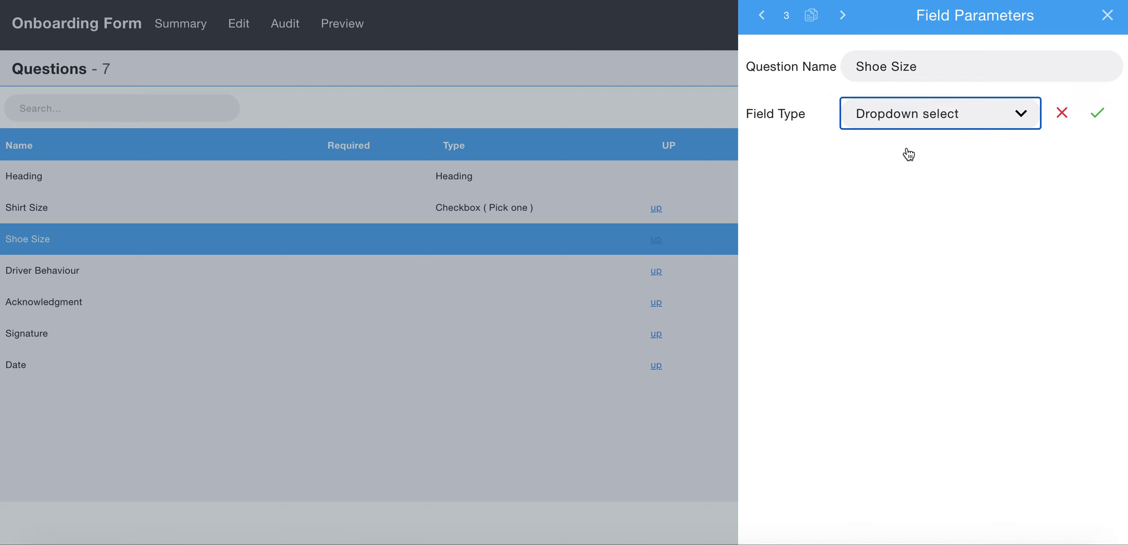
left_click(1097, 114)
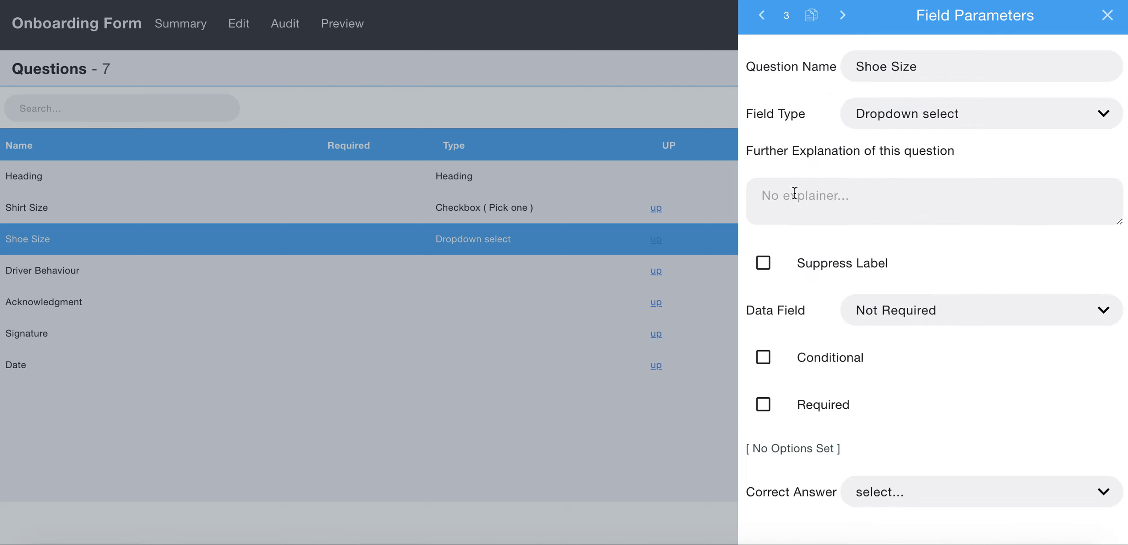
left_click(794, 193)
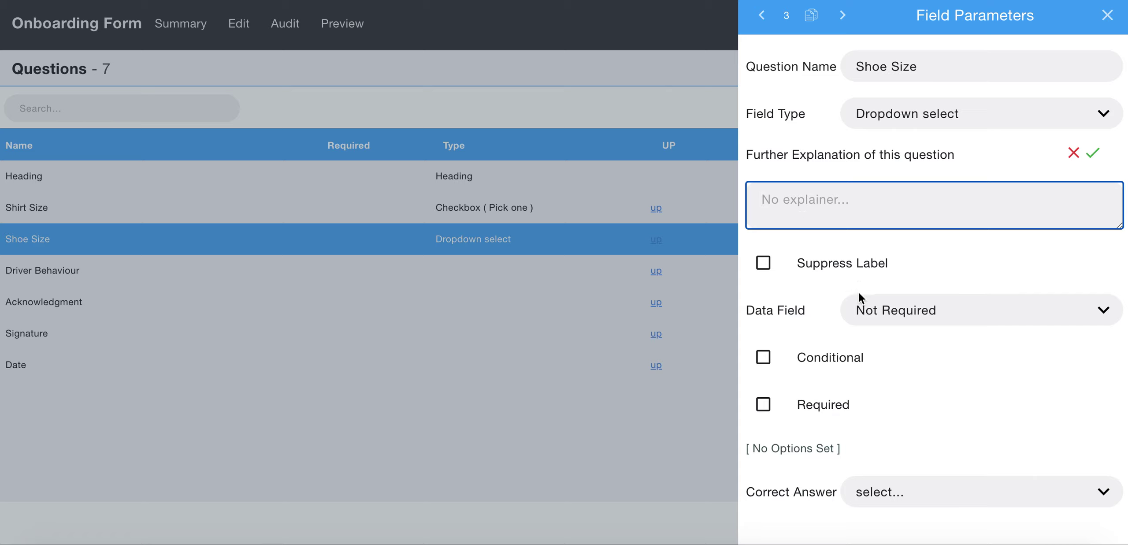
left_click(763, 404)
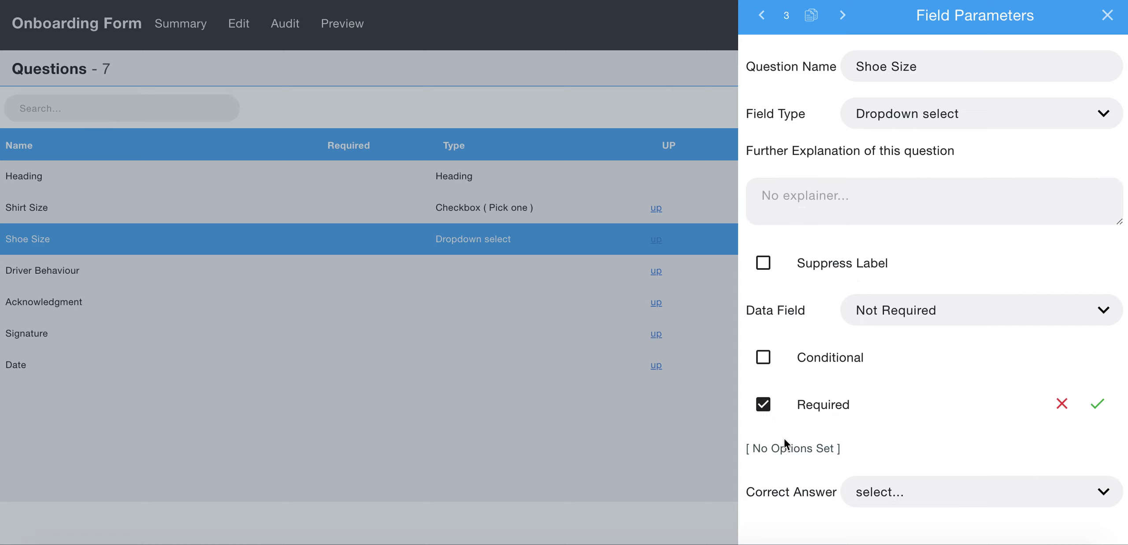
Step: Give Shoe Size the options 6 through 13, save, and confirm it as required
left_click(792, 448)
left_click(357, 159)
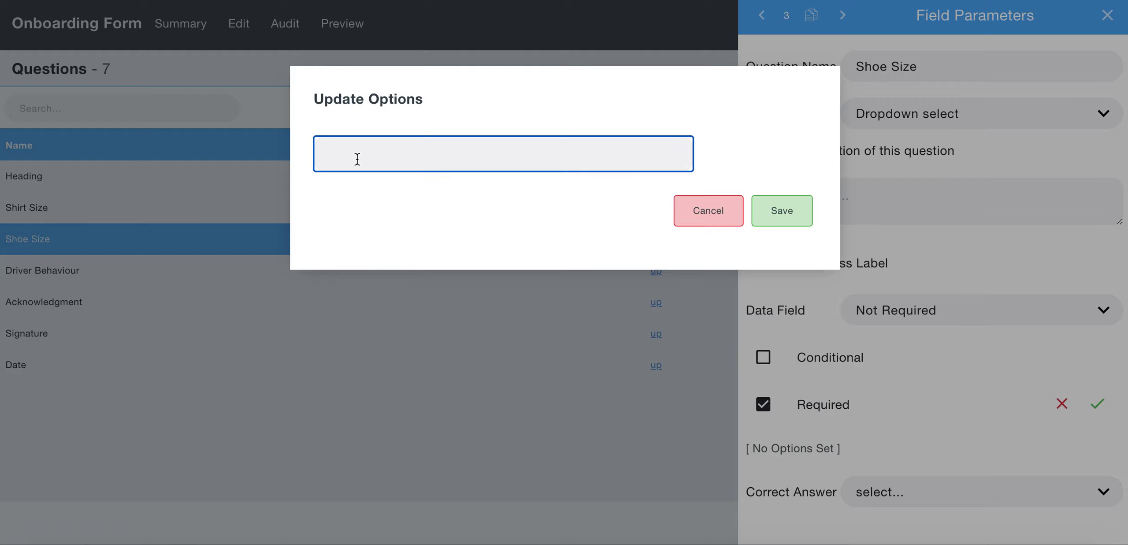
type("6")
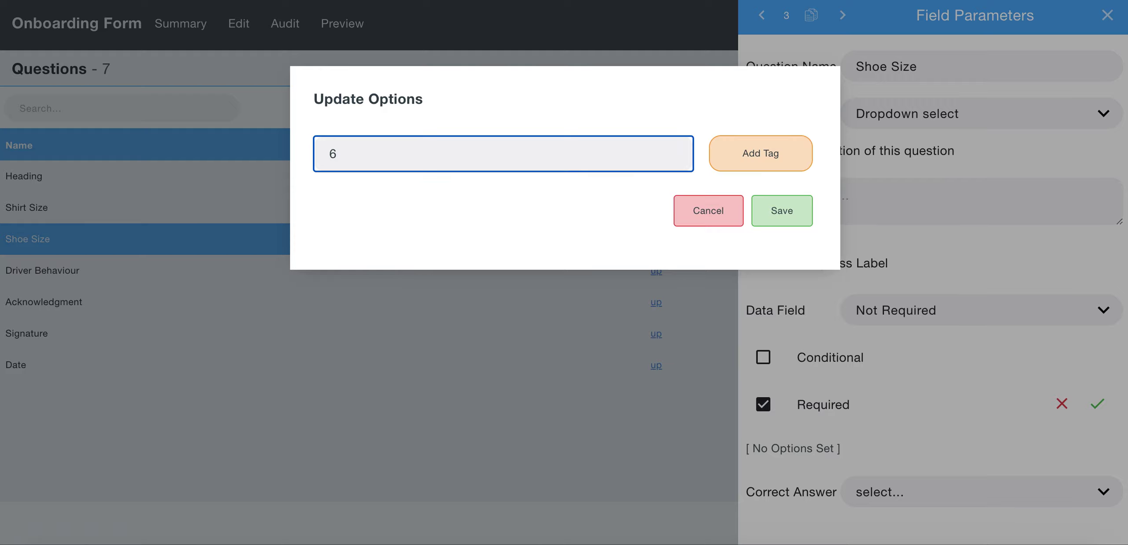
key("Return")
type("7")
key("Return")
type("8")
key("Return")
type("9")
key("Return")
type("10")
key("Return")
type("11")
key("Return")
type("12")
key("Return")
type("13")
key("Return")
scroll(440, 194, "down", 2)
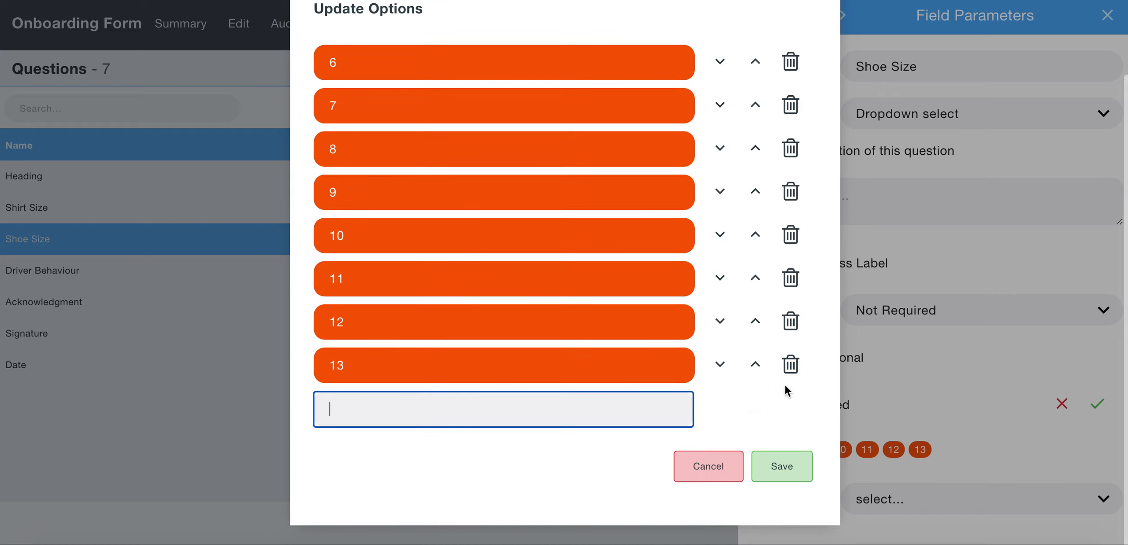
left_click(780, 469)
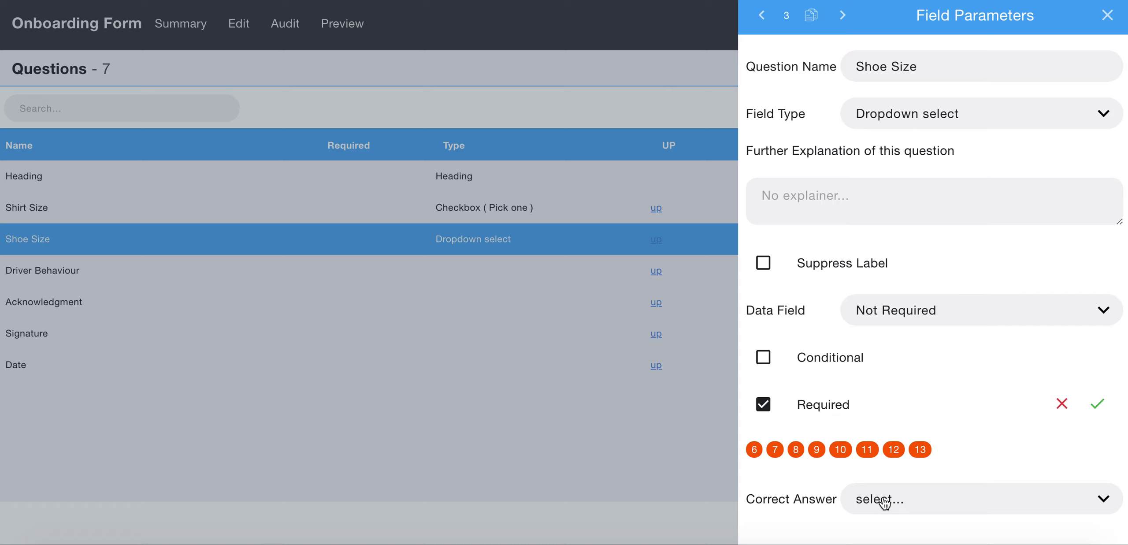
left_click(1098, 403)
Step: Change Driver Behaviour's field type from A Content section to Large Content / Contracts
left_click(842, 16)
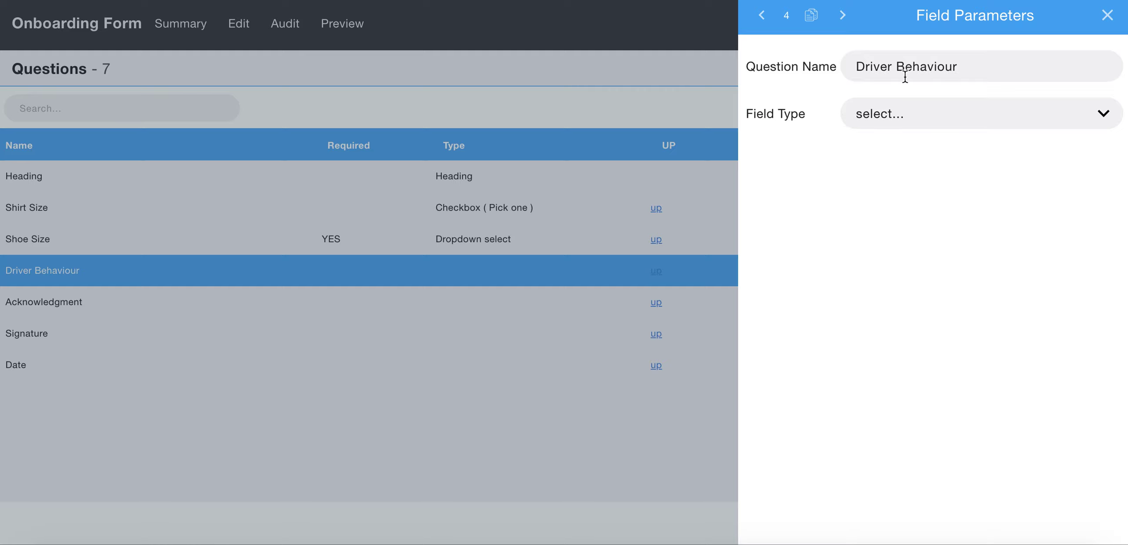
left_click(879, 119)
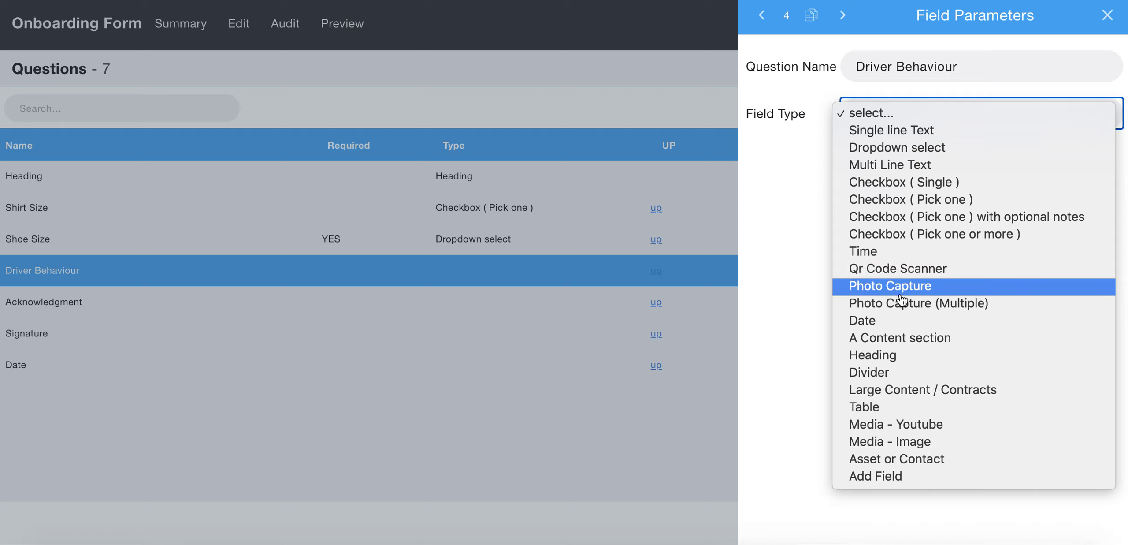
left_click(911, 340)
left_click(1097, 116)
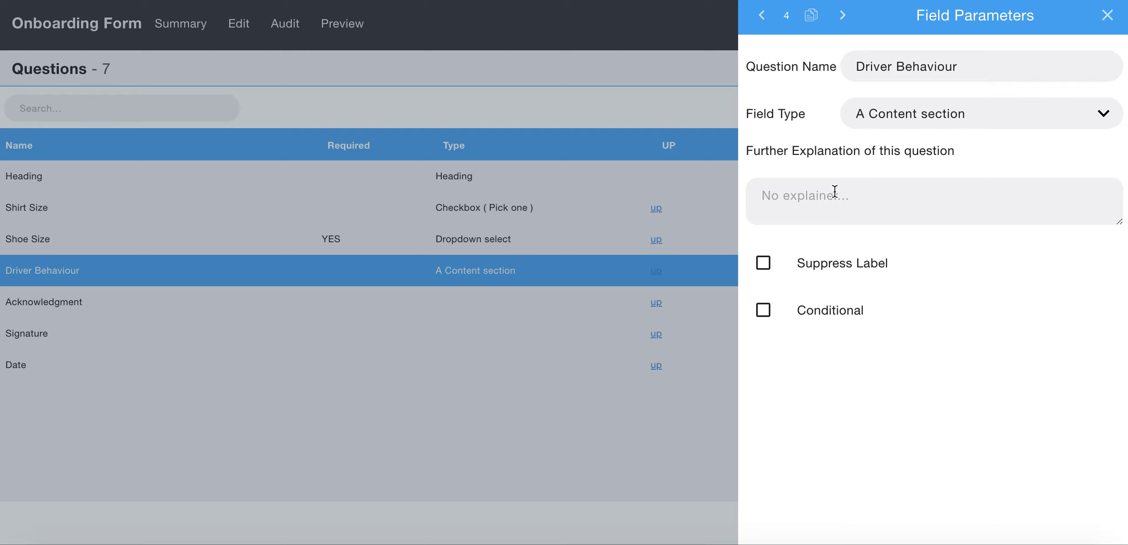
left_click(911, 115)
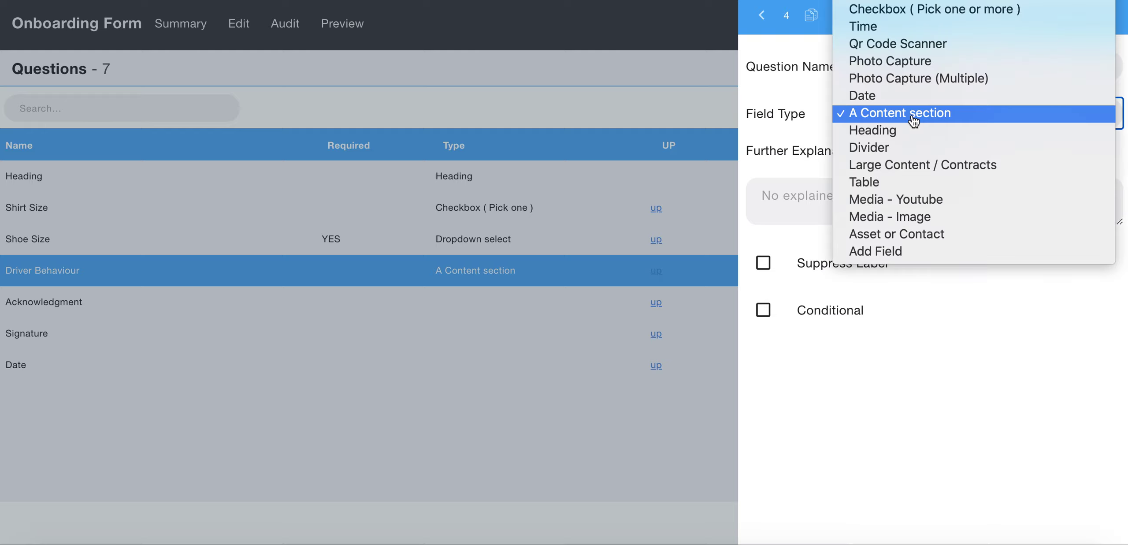
left_click(908, 170)
left_click(1097, 114)
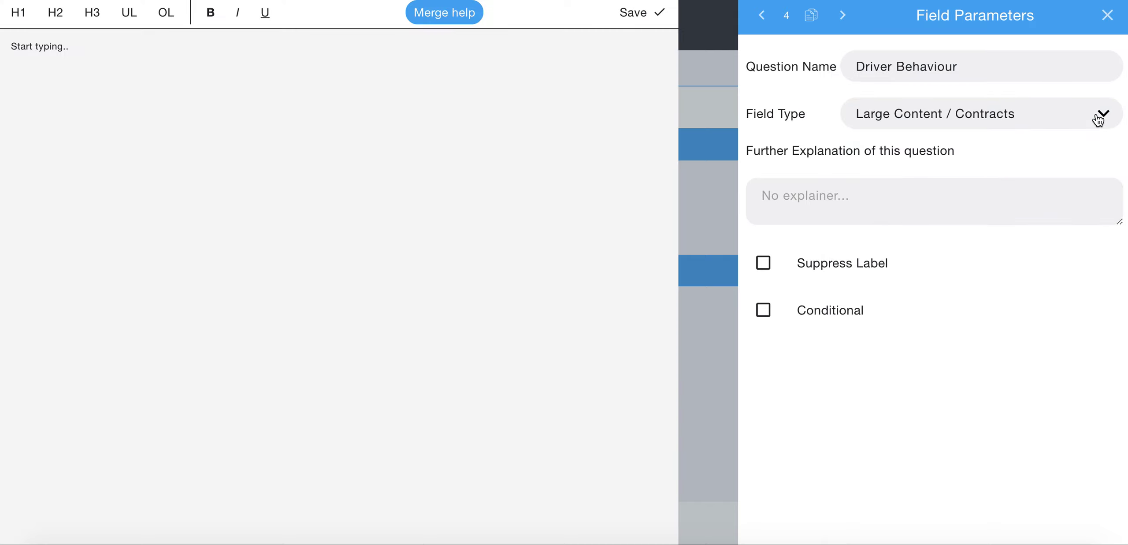
Step: Paste the full Driver Behaviour policy text into the empty content editor
left_click(41, 52)
key("ctrl+v")
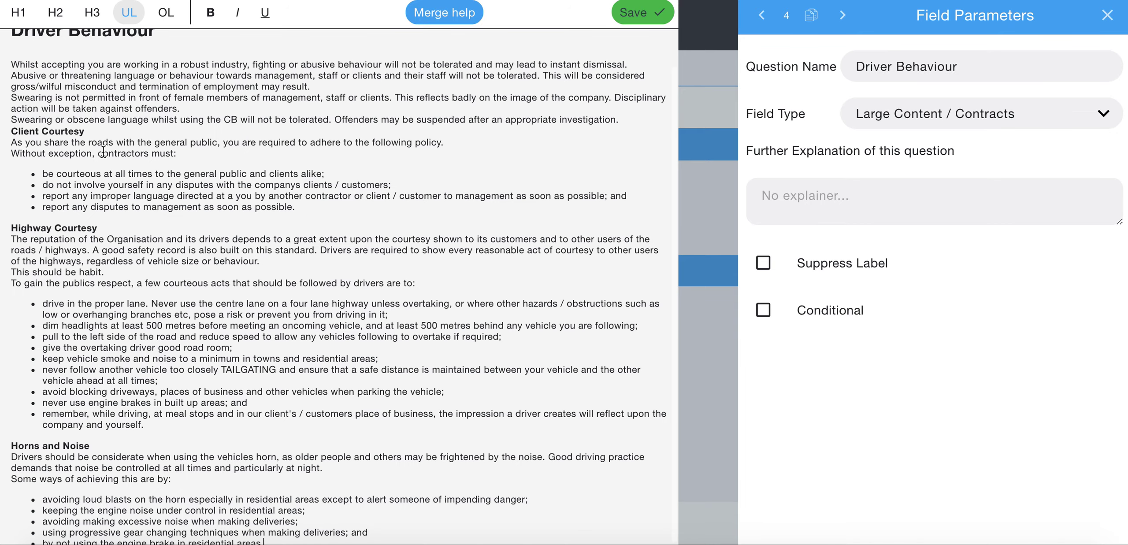
scroll(103, 152, "up", 1)
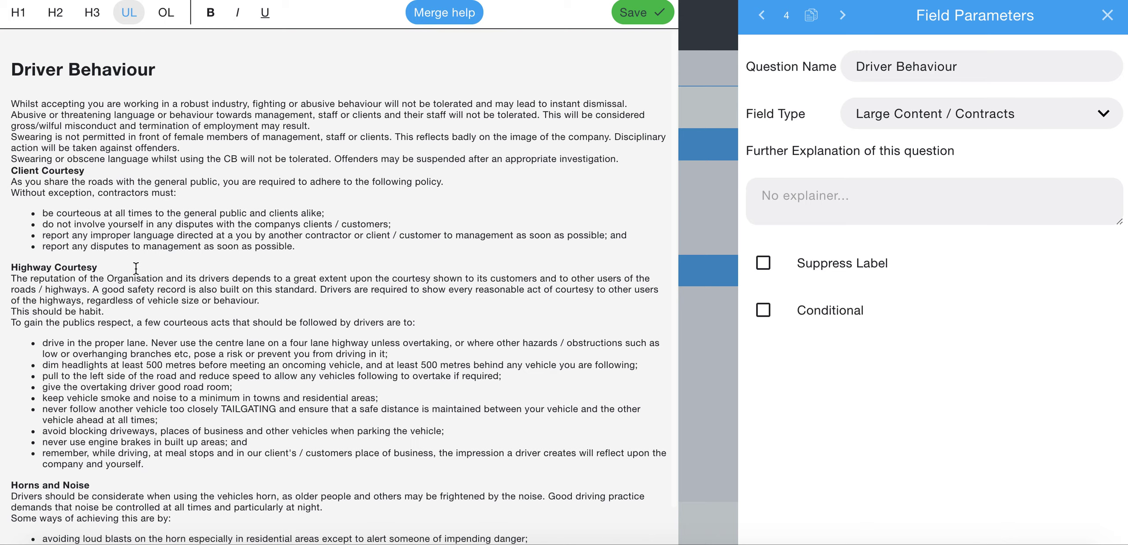
scroll(136, 268, "down", 2)
scroll(136, 268, "up", 2)
Step: Make the Driver Behaviour title a level-2 heading and add blank lines around Client Courtesy
left_click_drag(159, 67, 11, 71)
left_click(56, 13)
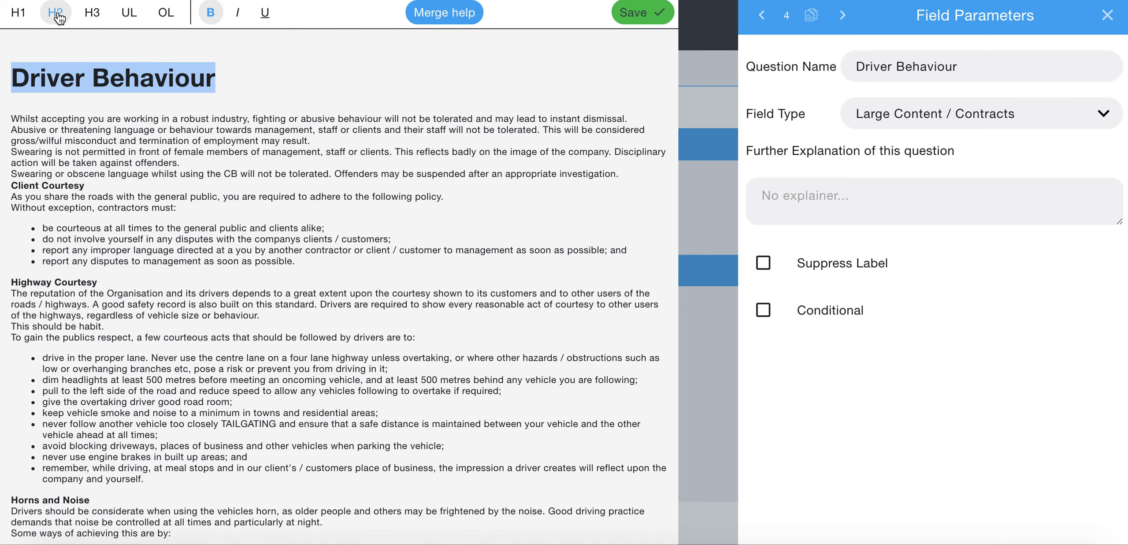
left_click(241, 79)
left_click(188, 162)
key("Return")
left_click(84, 196)
key("Return")
Step: Italicise and underline the Client Courtesy and Highway Courtesy subheadings
left_click_drag(84, 198, 10, 198)
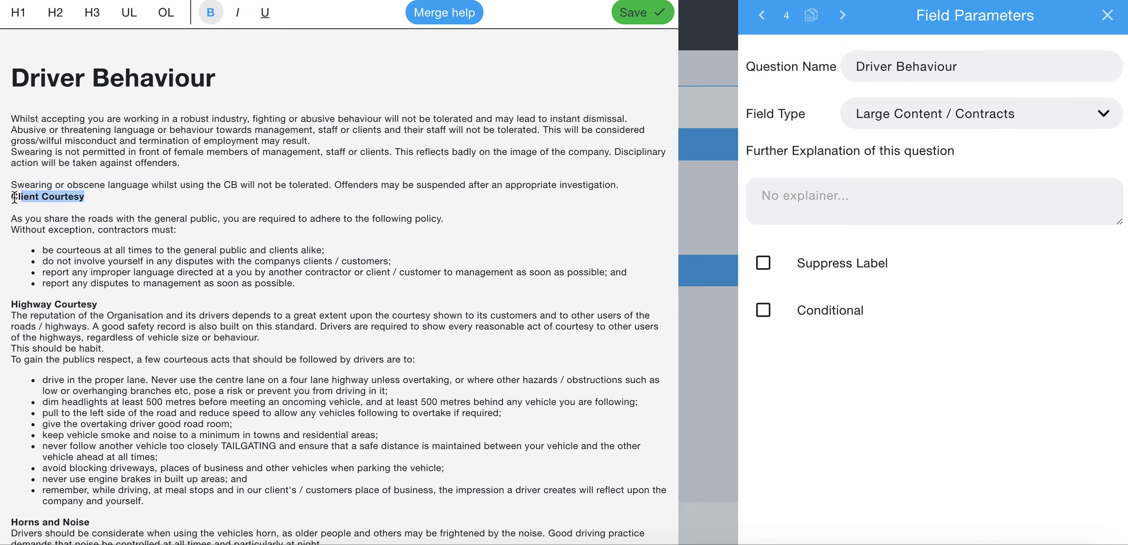
left_click(238, 17)
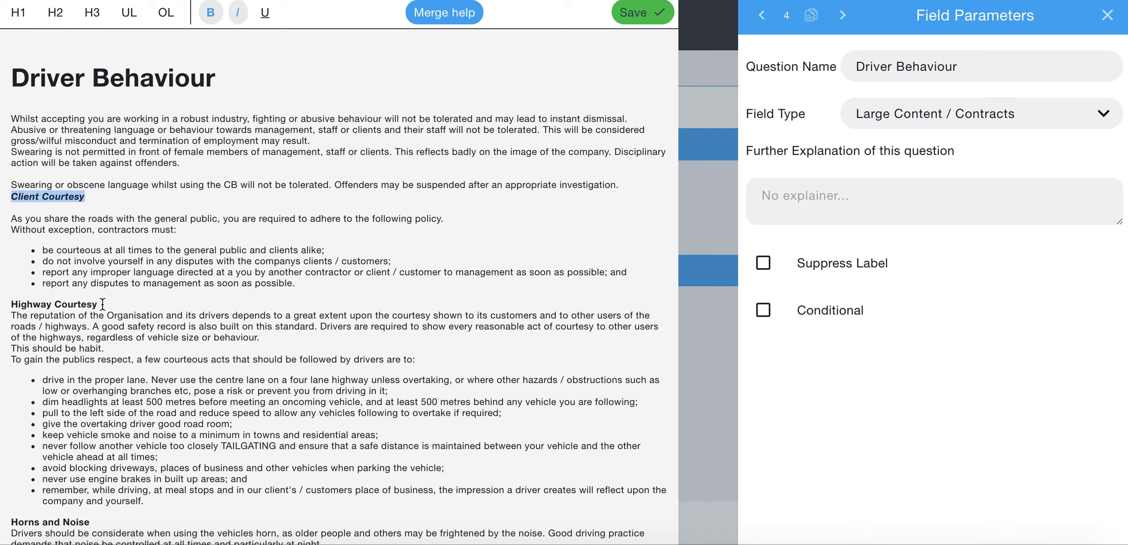
left_click_drag(99, 304, 8, 309)
left_click(238, 14)
left_click(265, 14)
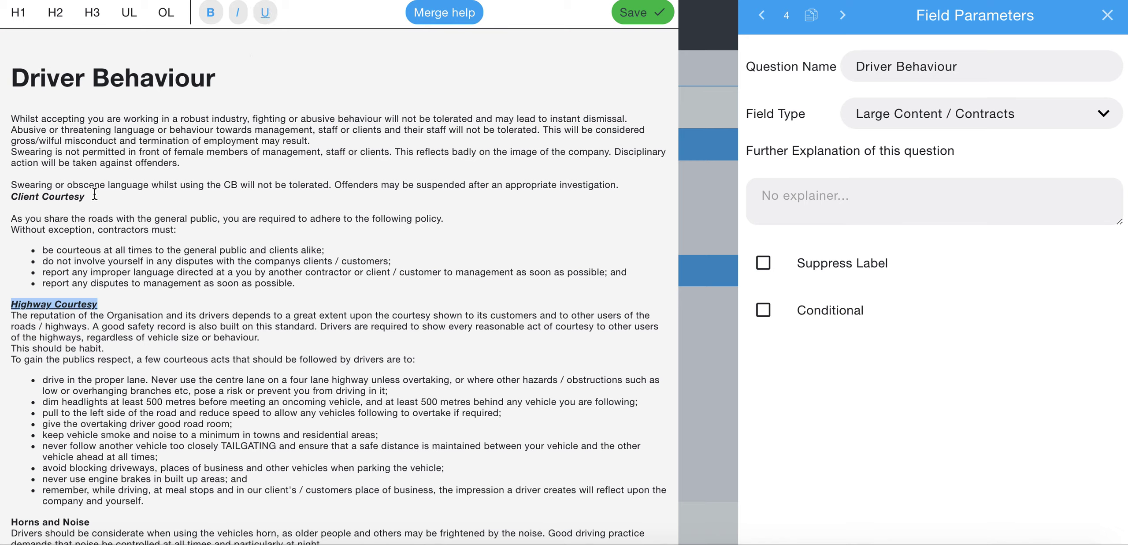
left_click_drag(86, 196, 10, 198)
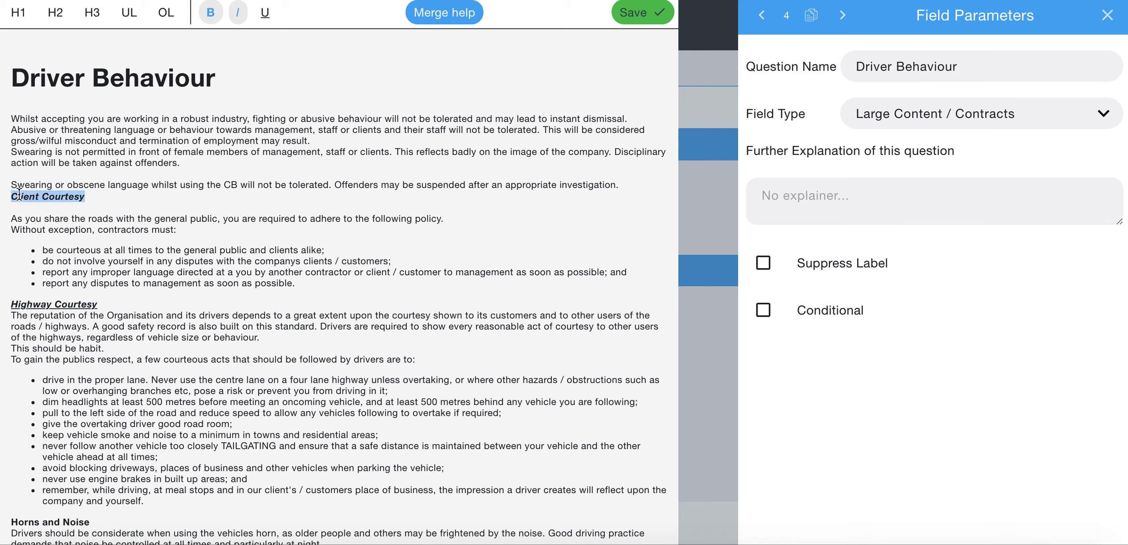
left_click(265, 14)
left_click(622, 185)
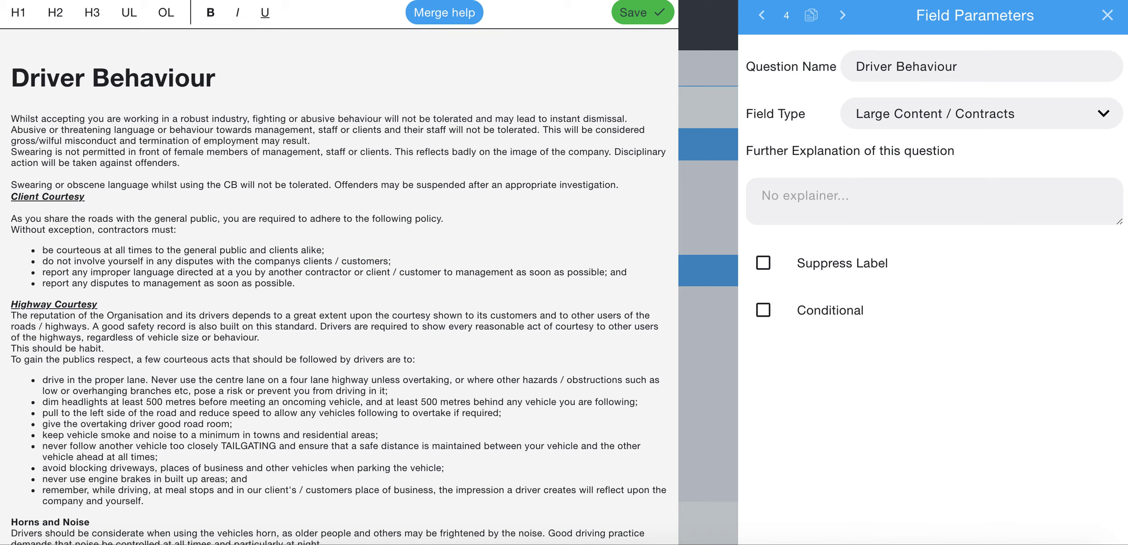
key("Return")
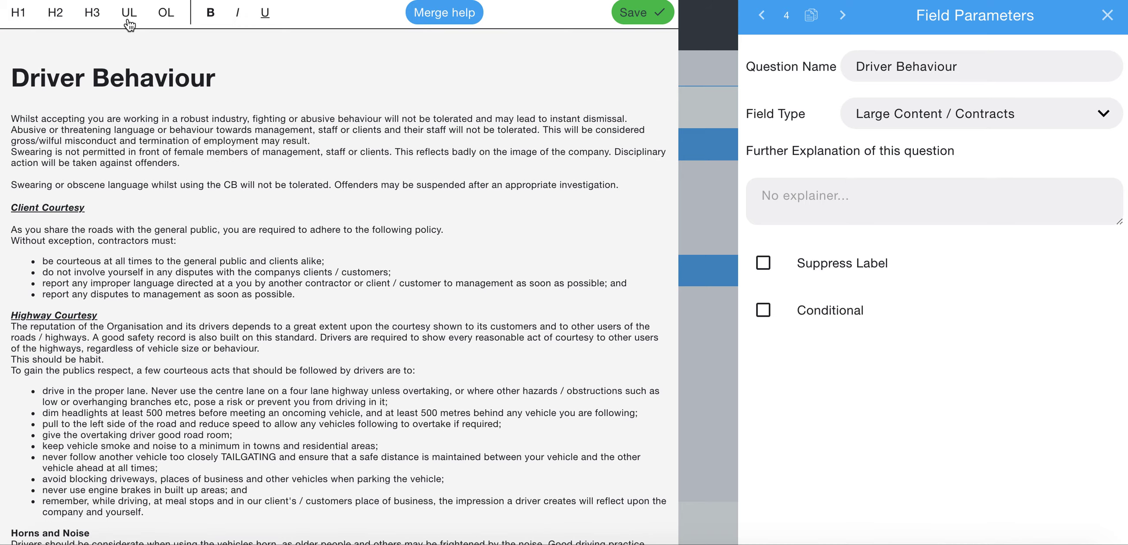
Step: Turn the four Client Courtesy points into a bulleted list and save the content
left_click(121, 271)
left_click_drag(304, 295, 25, 262)
left_click(167, 17)
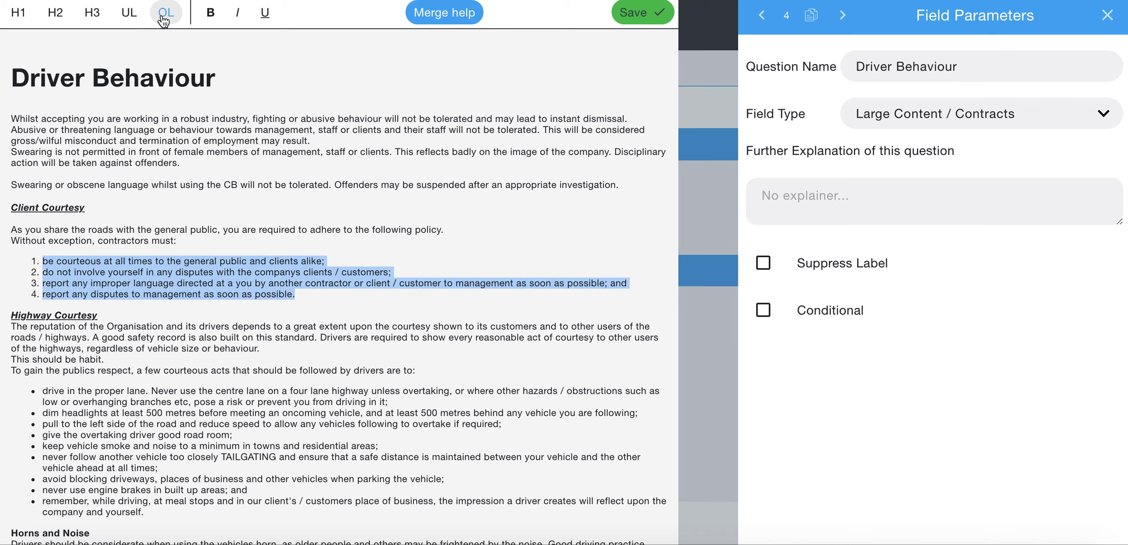
left_click(129, 12)
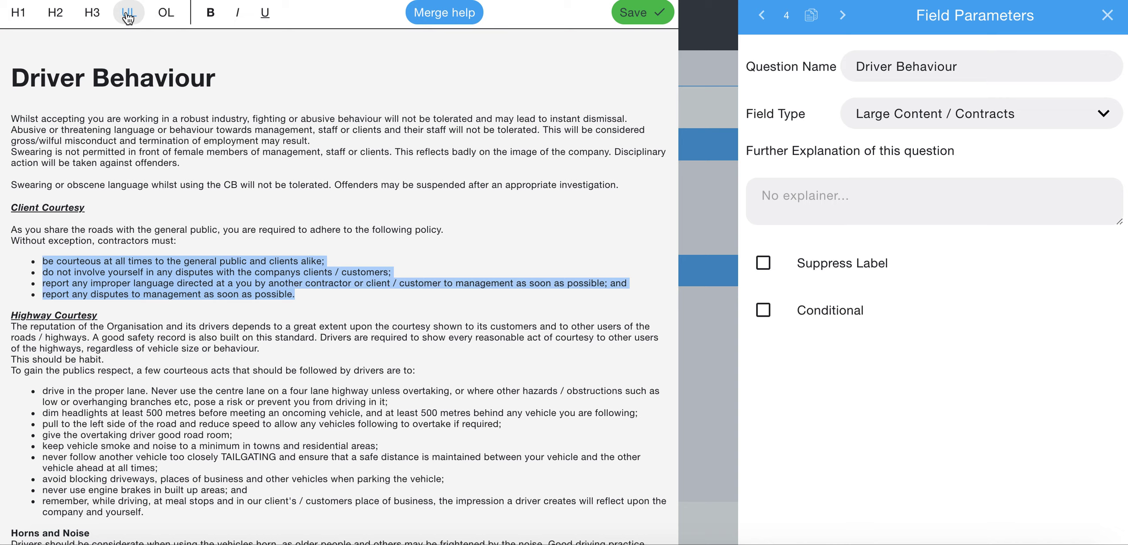
left_click(461, 230)
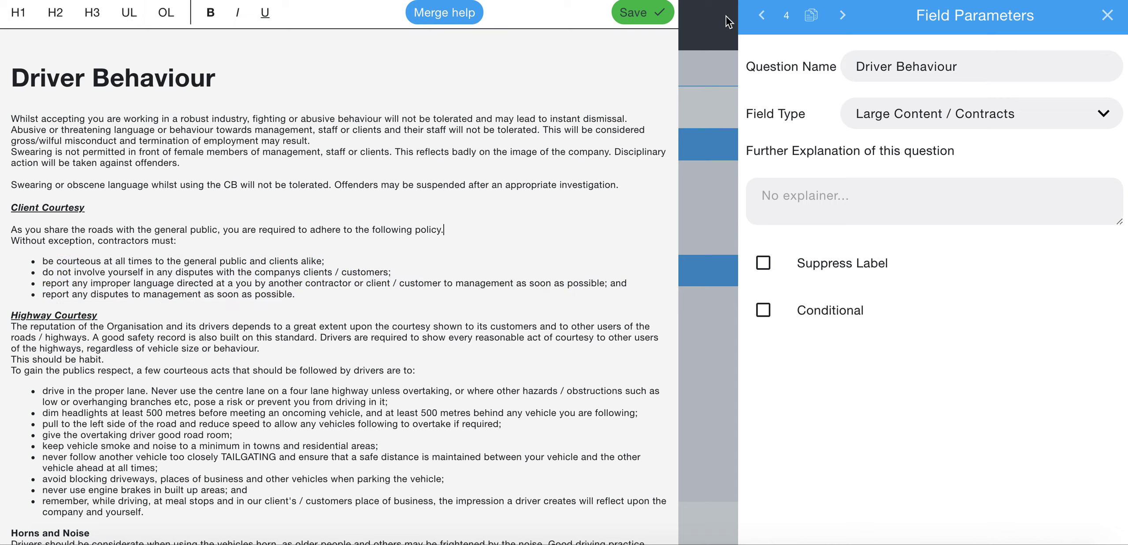
left_click(639, 17)
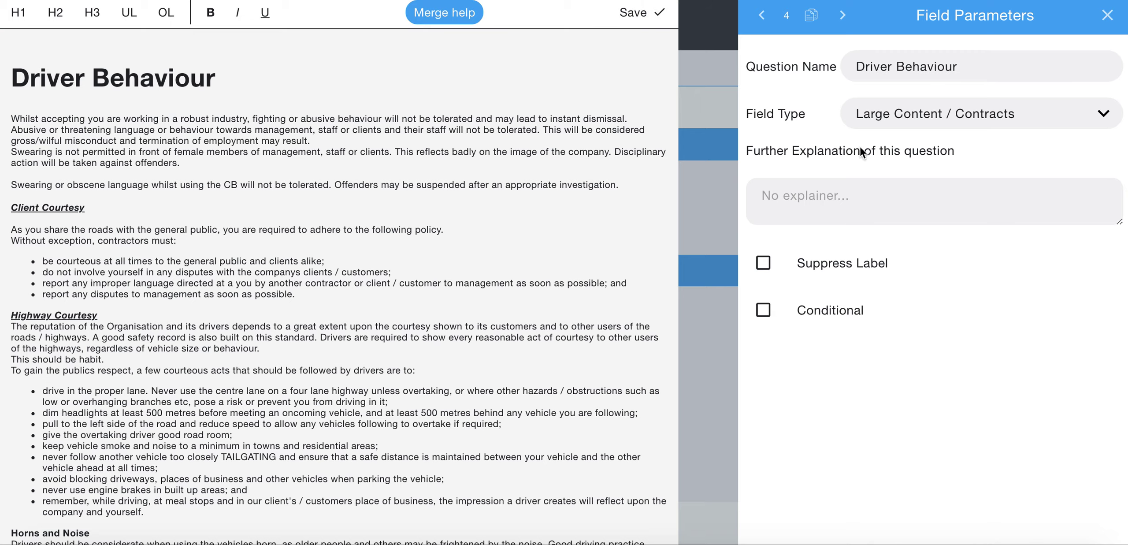
Step: Change the Acknowledgment question's field type to Checkbox (Single)
scroll(509, 304, "down", 2)
scroll(508, 304, "up", 2)
left_click(844, 17)
left_click(878, 115)
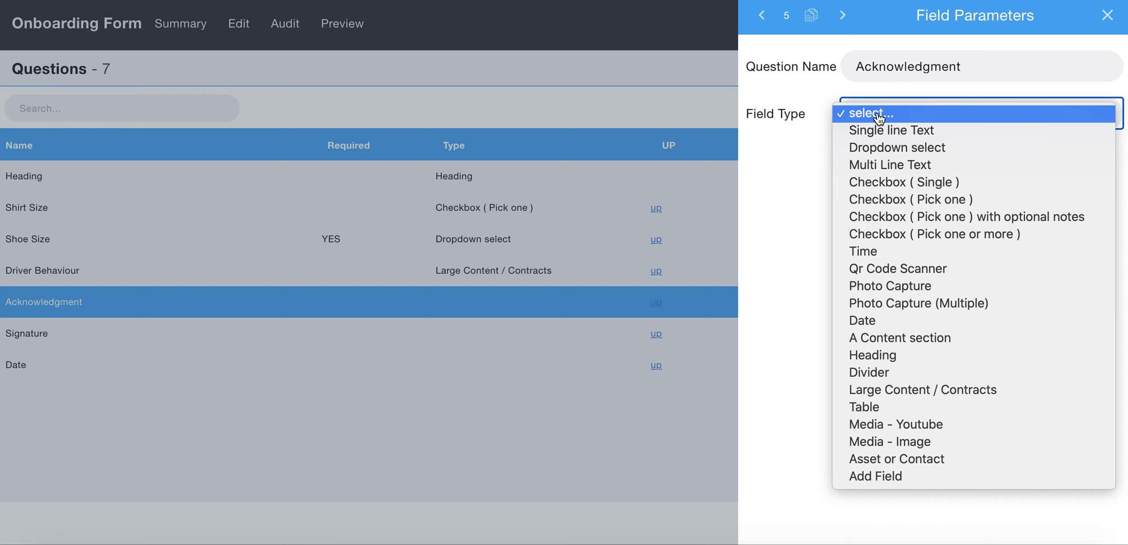
left_click(901, 185)
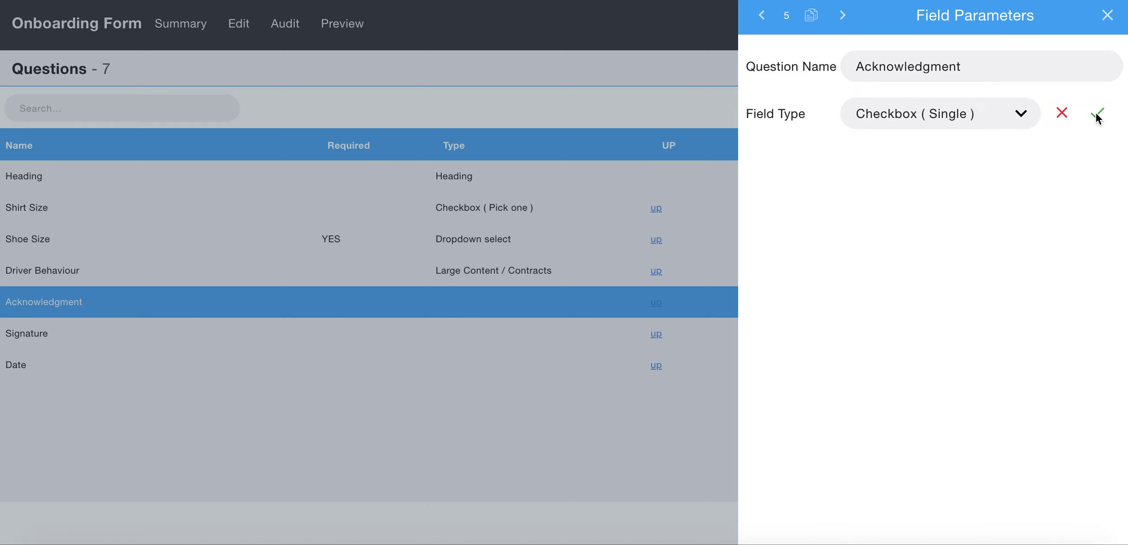
left_click(1097, 116)
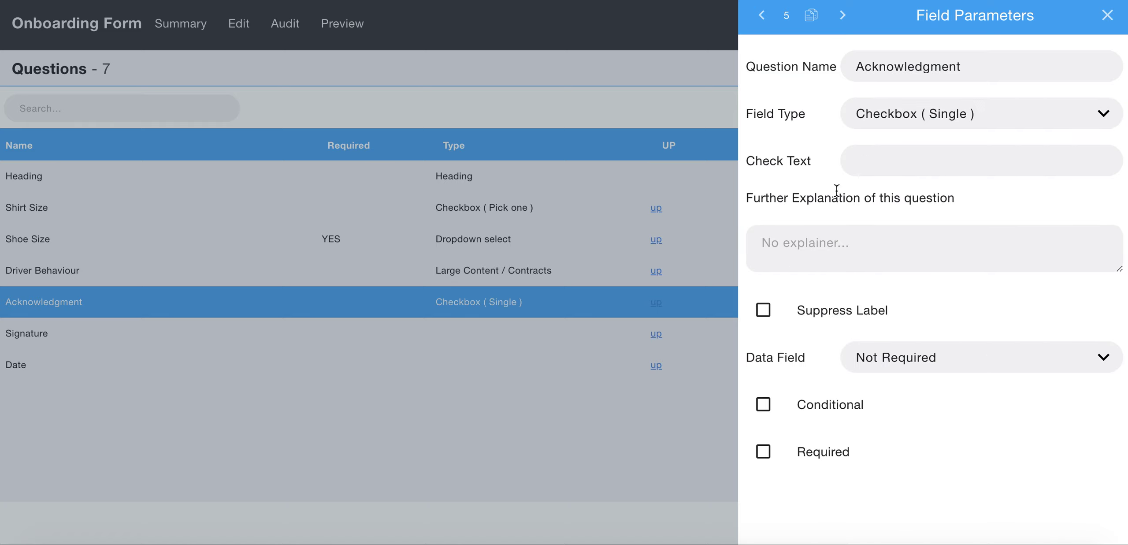
Step: Set its check text to 'I acknowledge my requirements for this policy' and make it required
left_click(877, 160)
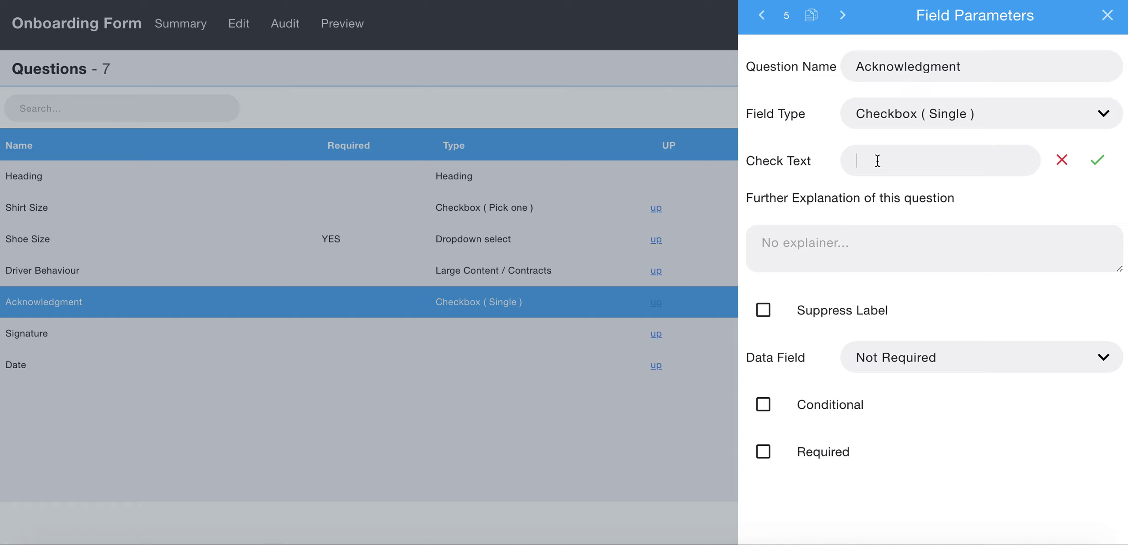
type("I acknowledge my req")
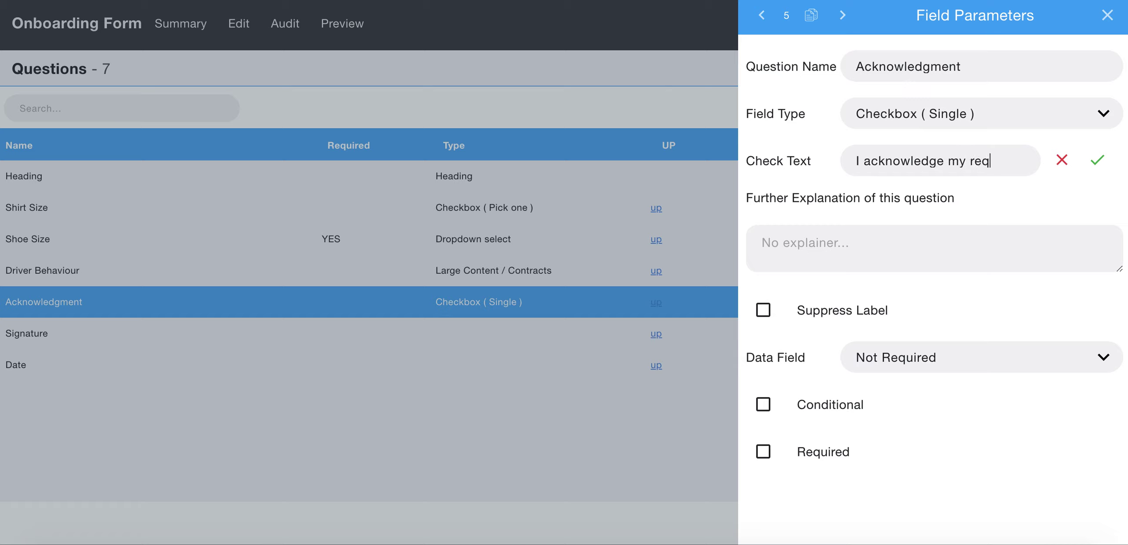
type("uirements for ")
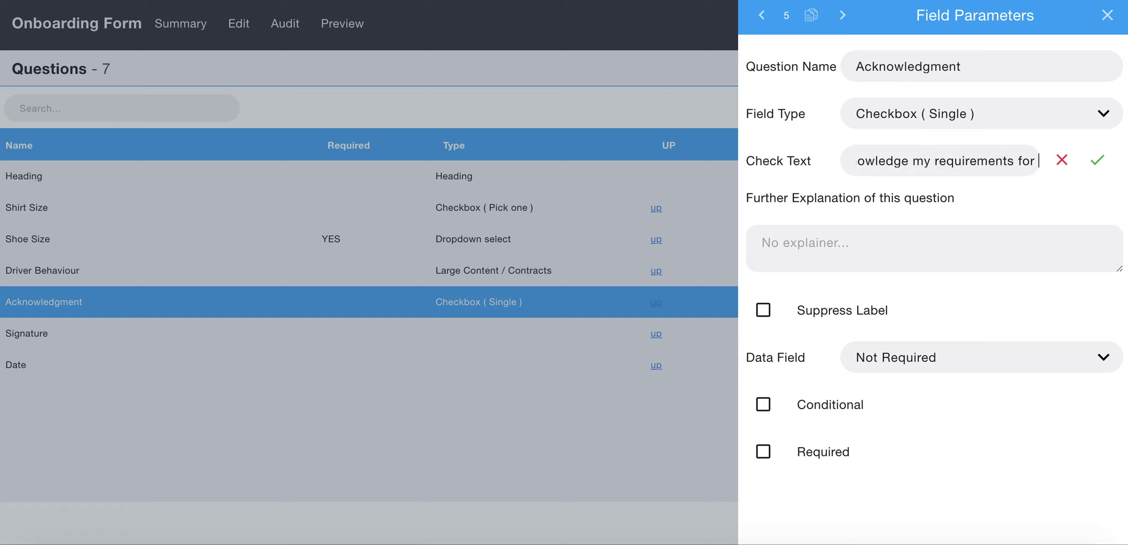
type("this policy")
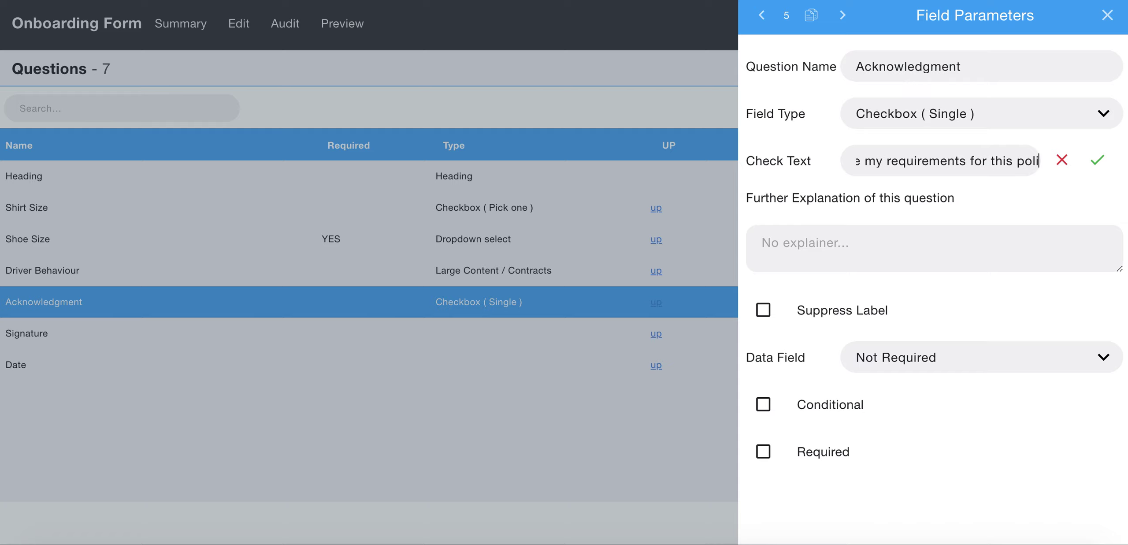
left_click(1097, 159)
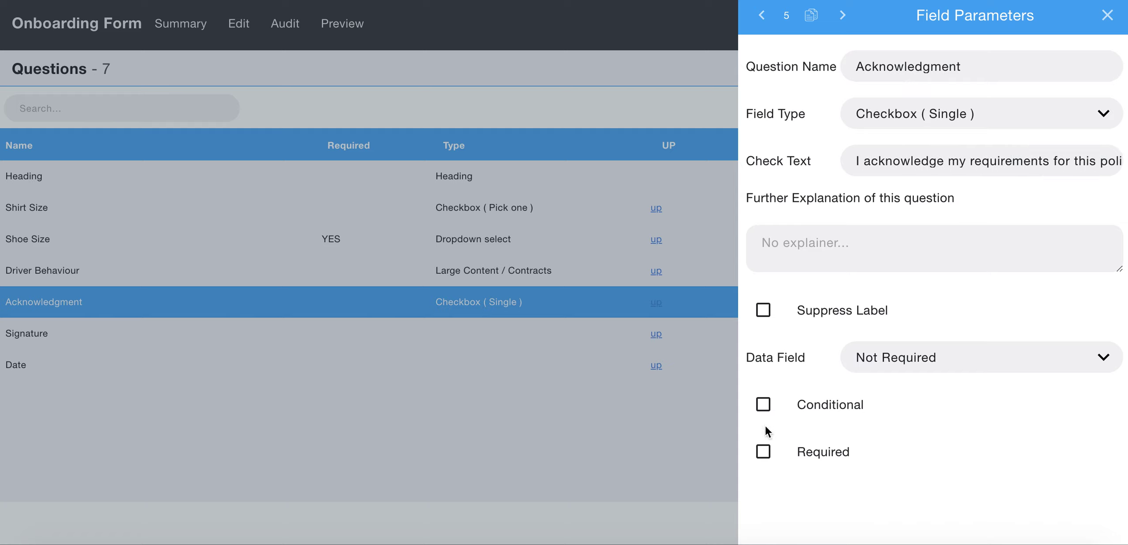
left_click(763, 452)
Step: Change the Signature question's field type to Single line Text
left_click(844, 17)
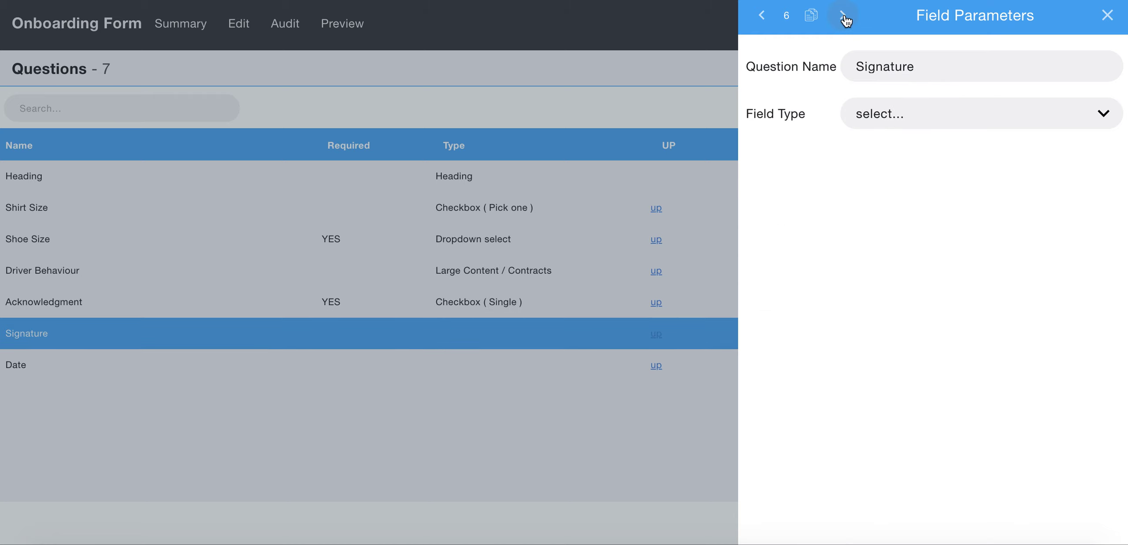
left_click(876, 115)
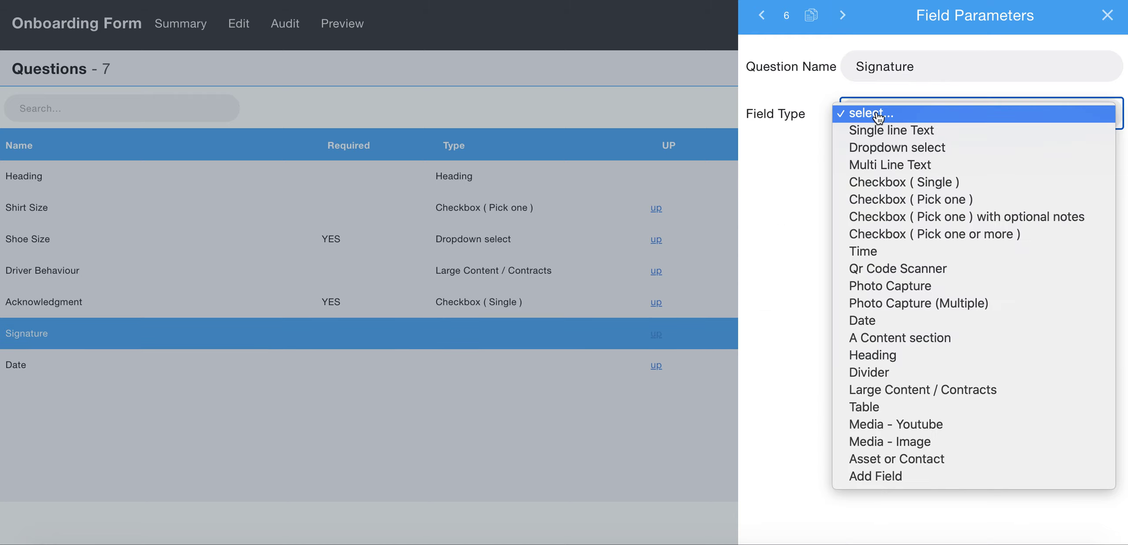
left_click(887, 137)
left_click(1097, 113)
Step: Give Signature the explanation 'Type name to agree to the above' and mark it required
left_click(765, 204)
type("Type name to agree")
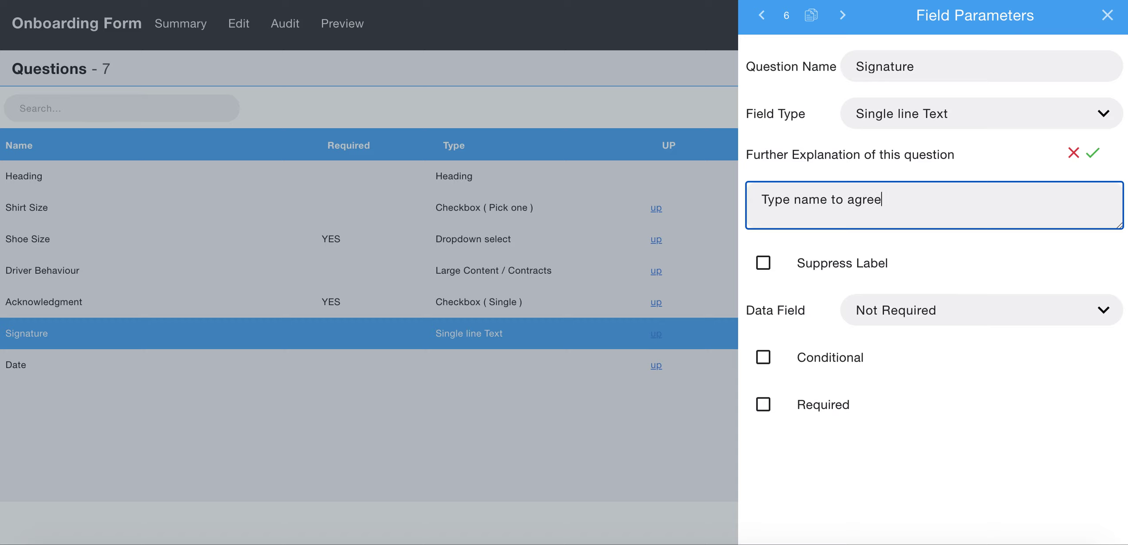
type(" to the above")
left_click(1087, 151)
left_click(763, 404)
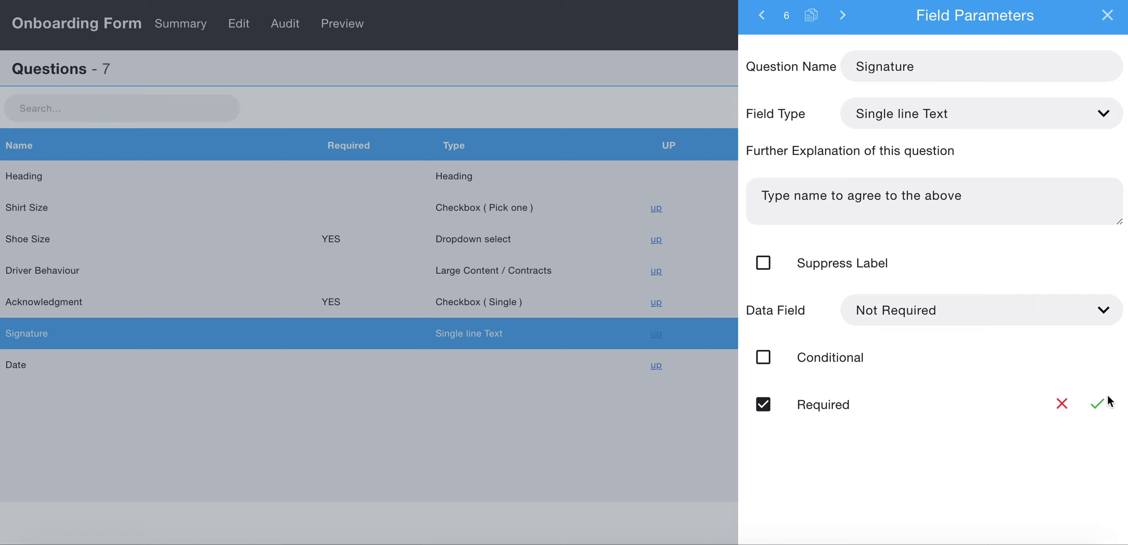
left_click(842, 15)
left_click(884, 124)
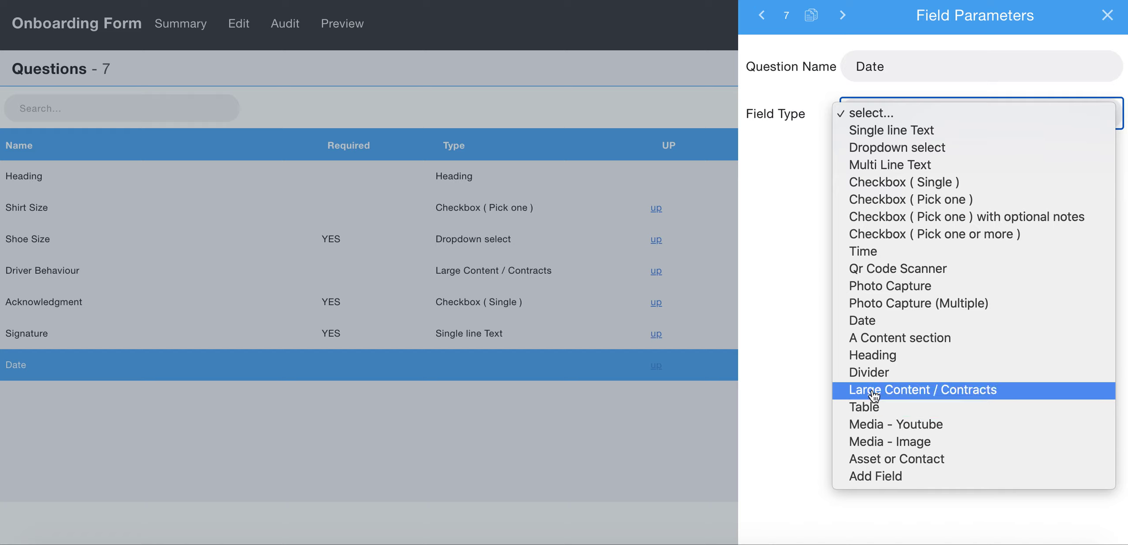
Step: Set the Date question's field type to Date, mark it required, save, and close Field Parameters
left_click(870, 326)
left_click(1097, 112)
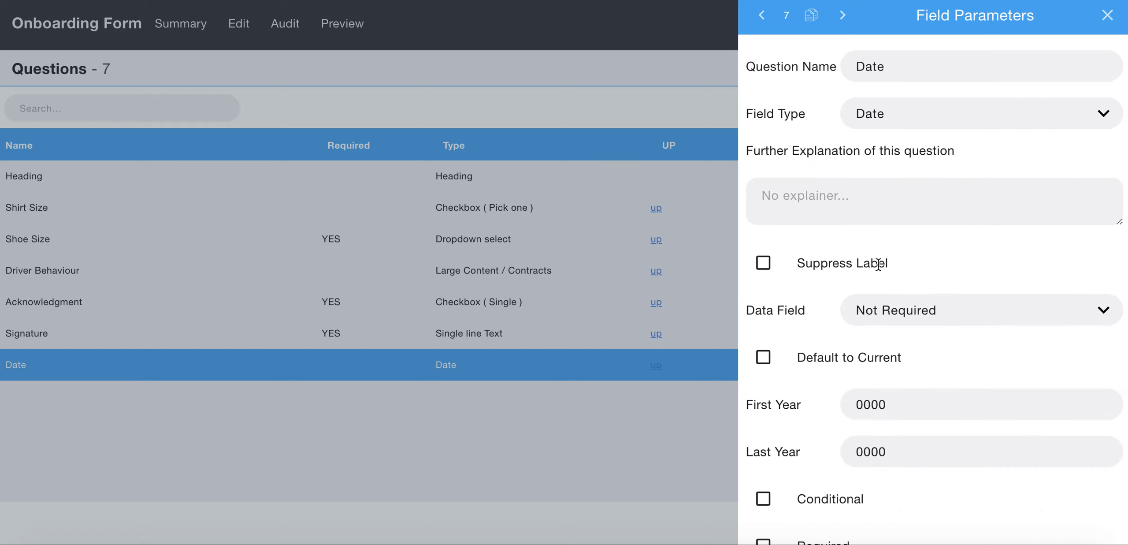
scroll(810, 476, "down", 1)
left_click(763, 525)
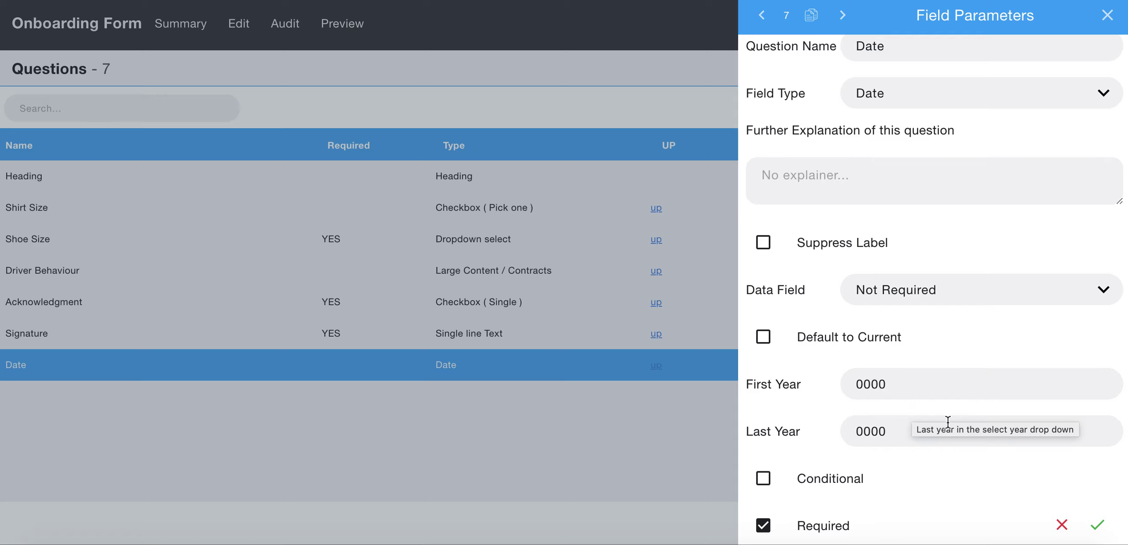
left_click(1096, 524)
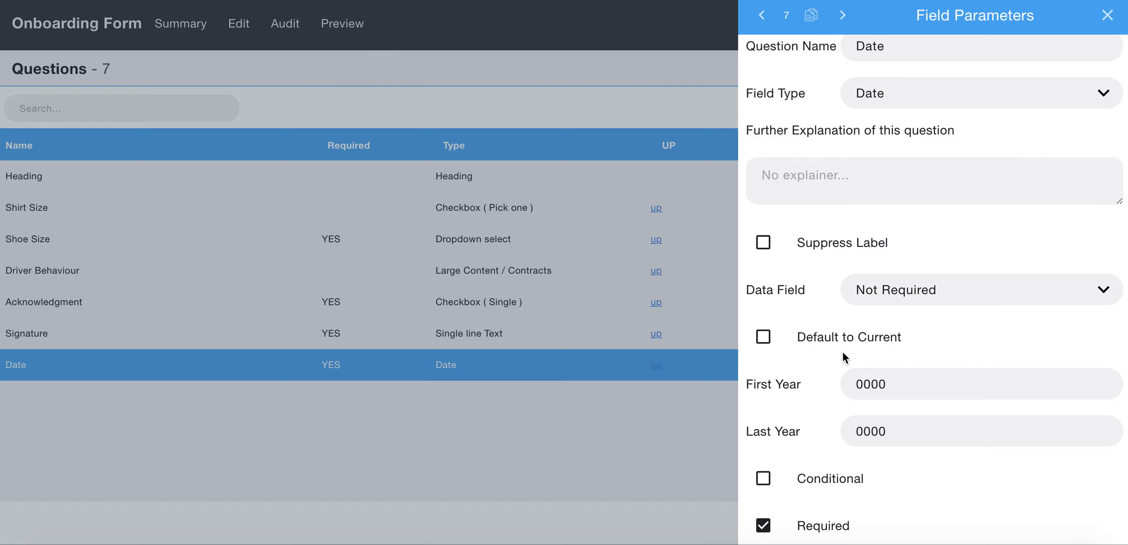
left_click(1107, 16)
left_click(343, 24)
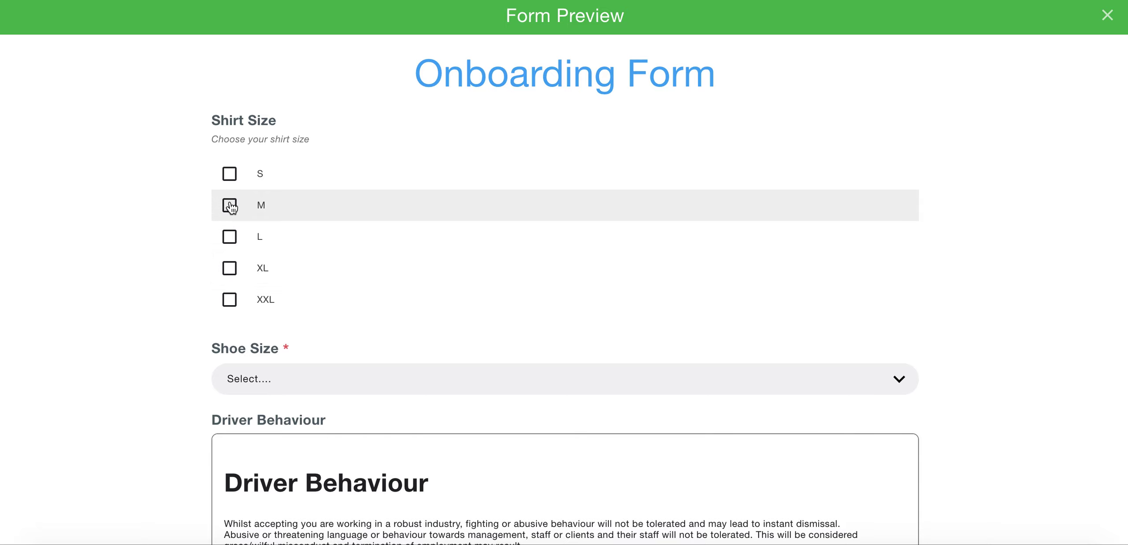
scroll(234, 259, "down", 2)
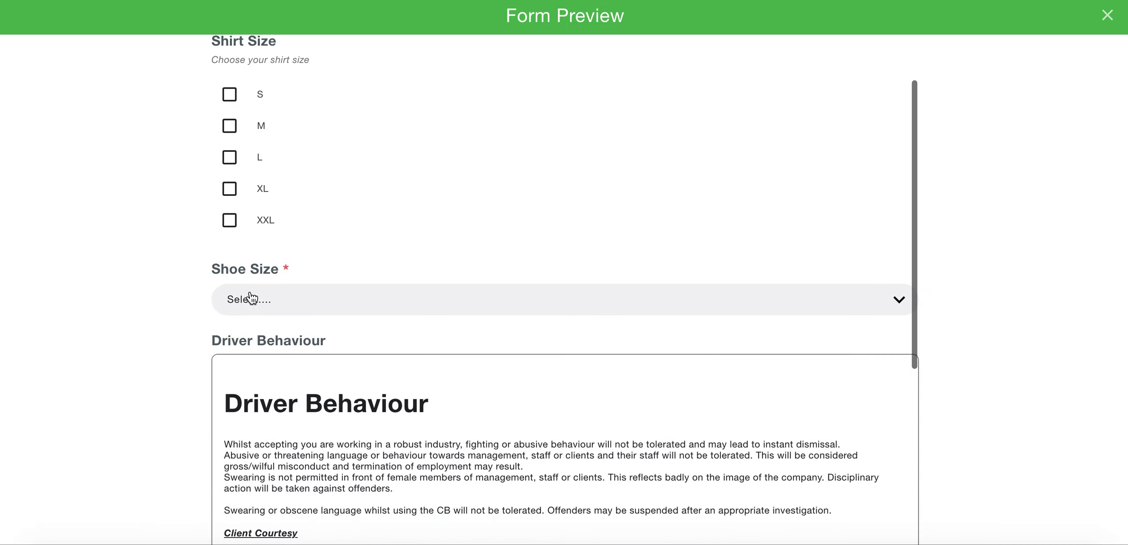
left_click(251, 298)
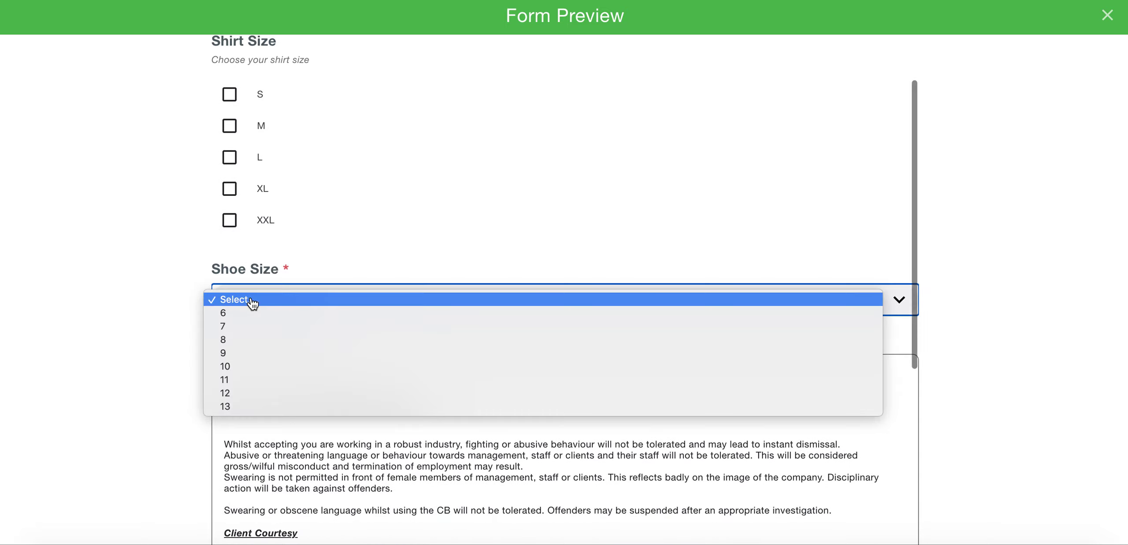
left_click(223, 365)
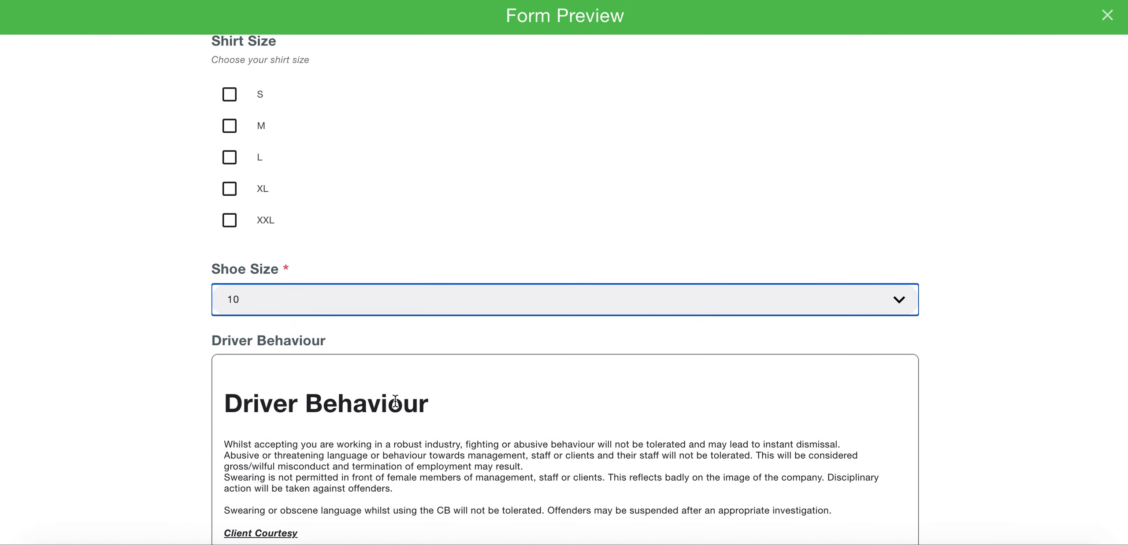
scroll(395, 401, "down", 5)
scroll(465, 383, "down", 10)
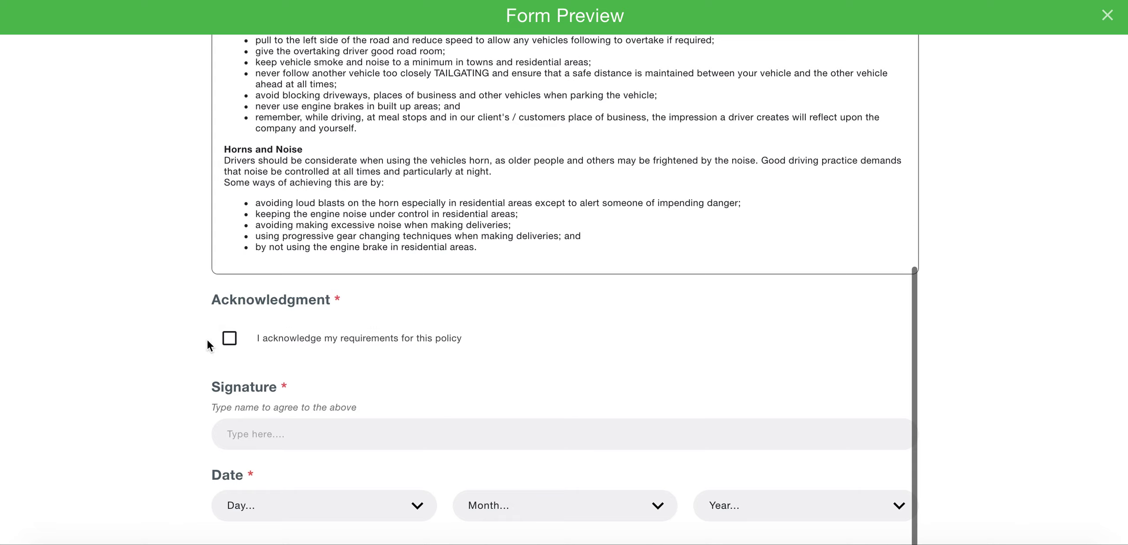
left_click(275, 433)
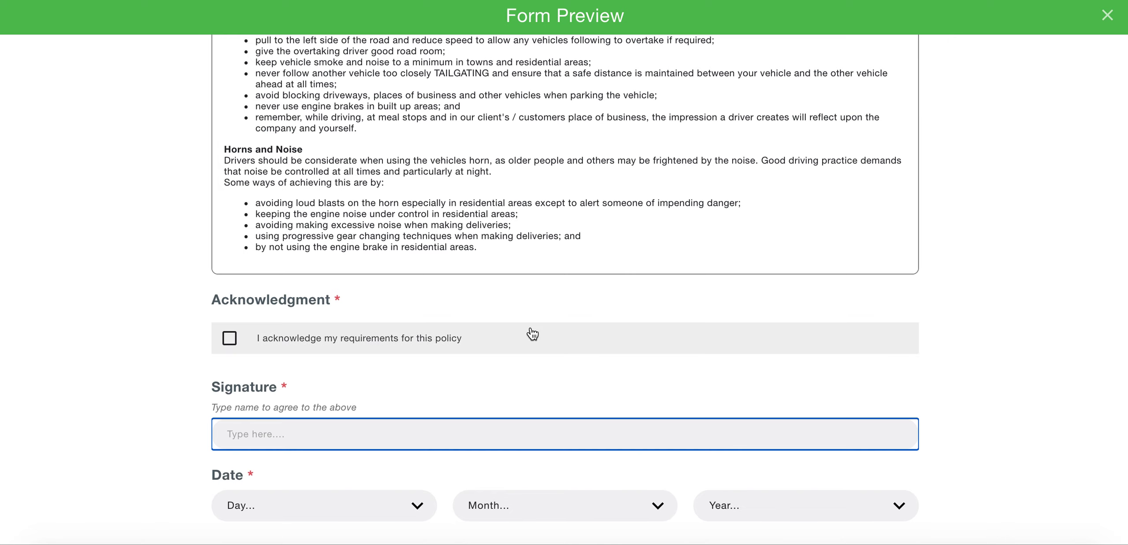
scroll(529, 331, "up", 10)
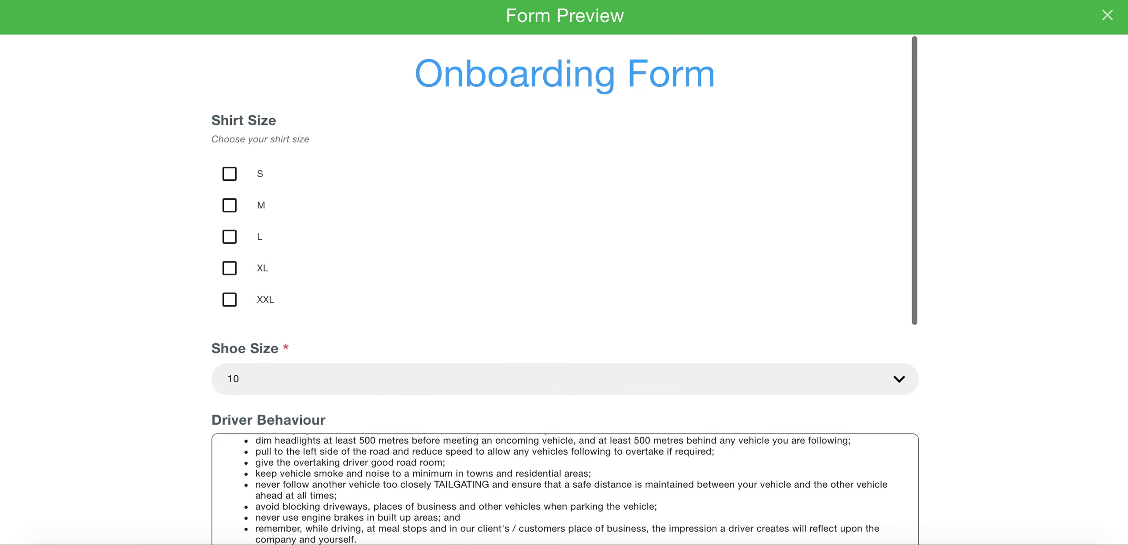
Step: Close the preview and move Date up above Signature, leaving Signature seventh
left_click(1107, 15)
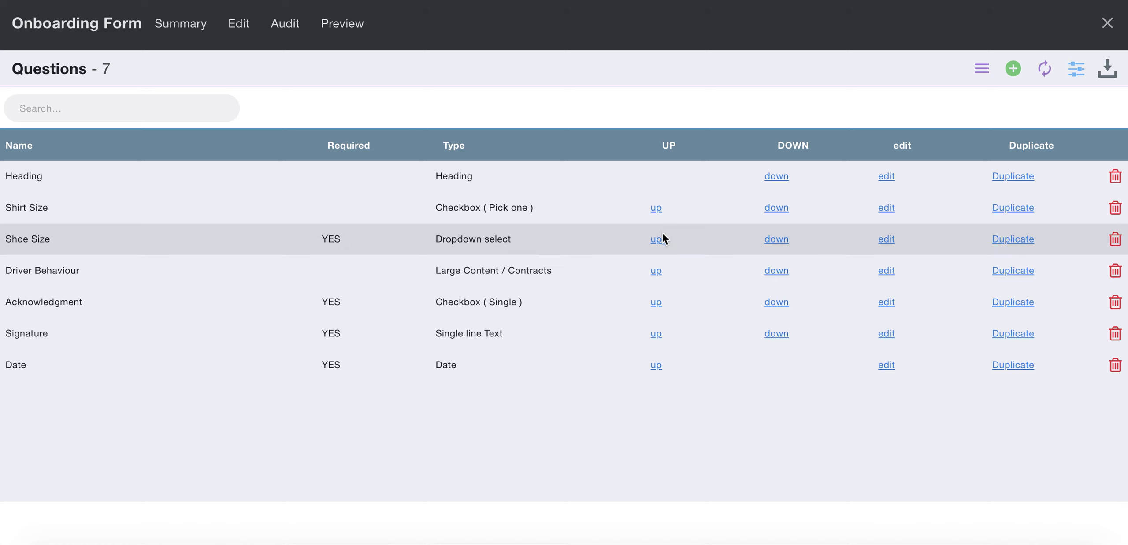
left_click(889, 239)
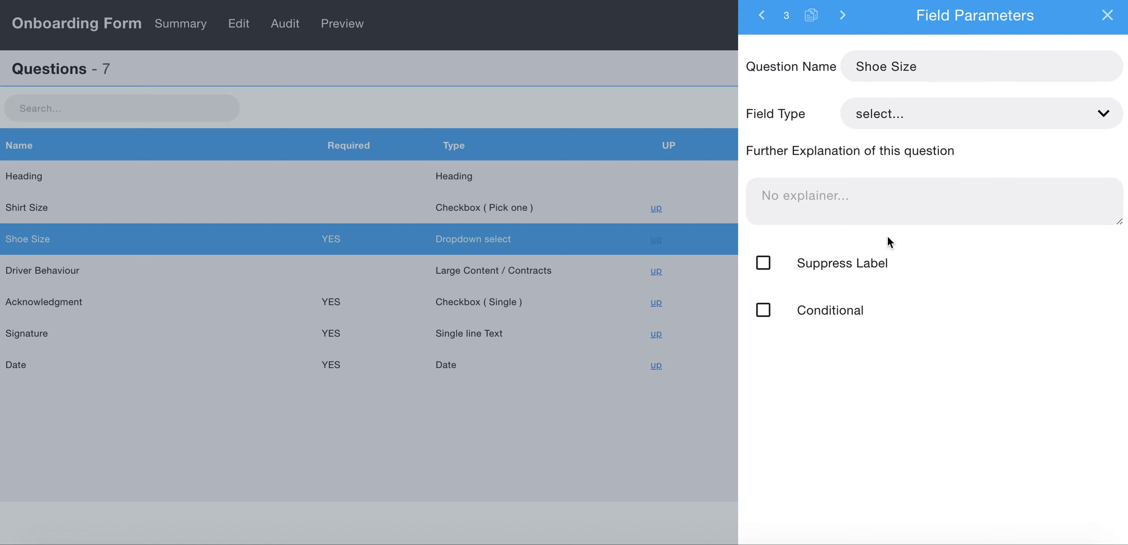
left_click(1108, 17)
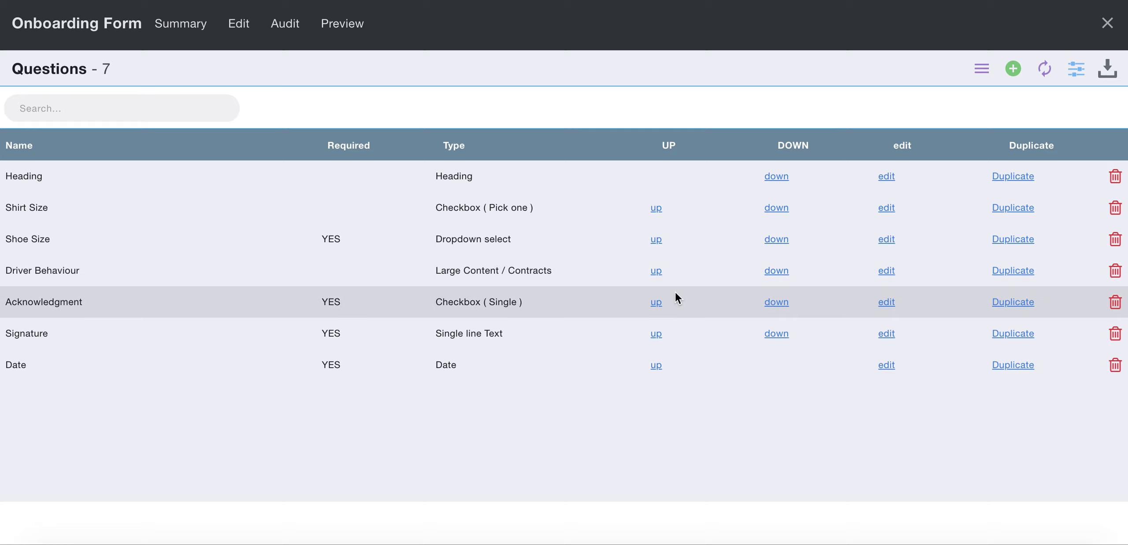
left_click(655, 365)
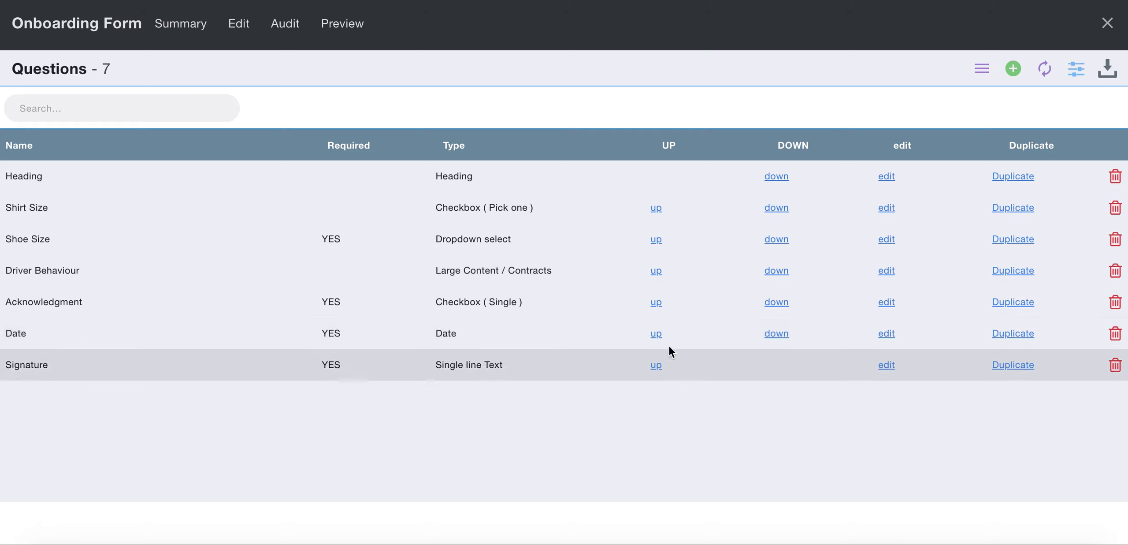